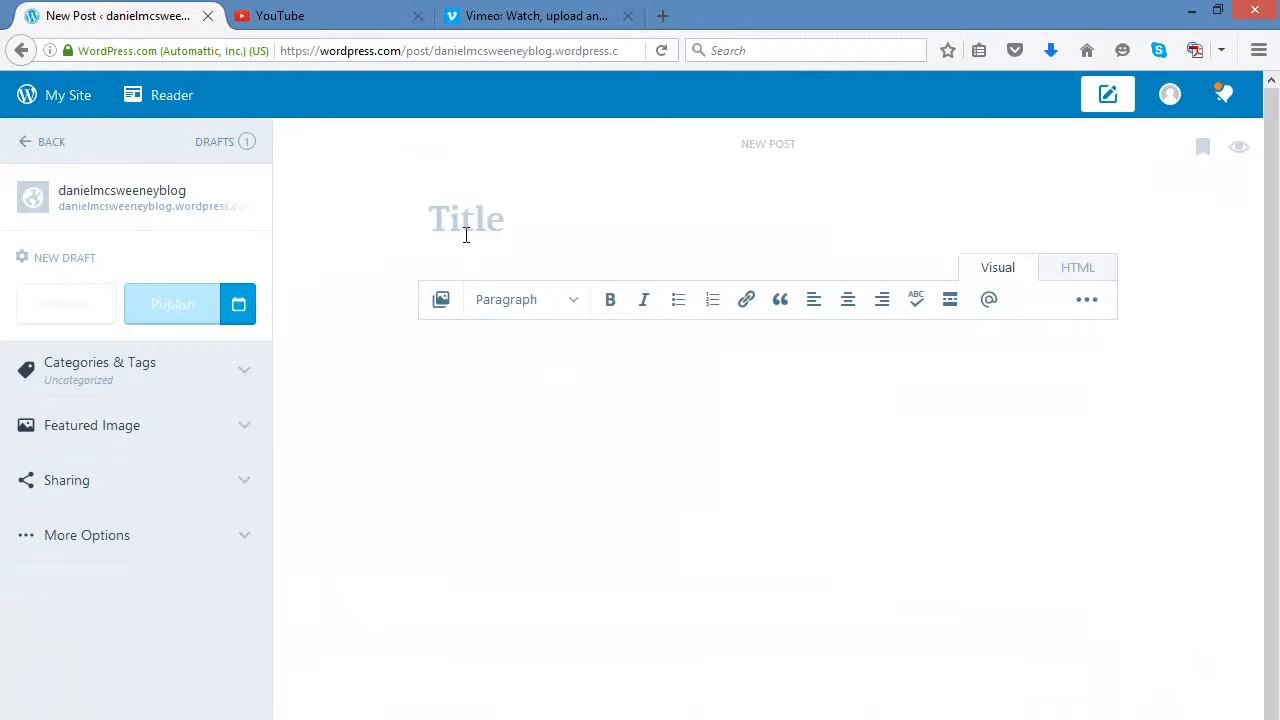
# Title the new post "Video" and place the cursor in its empty body.
pyautogui.press('BackSpace')
pyautogui.write('ideo')
pyautogui.click(488, 354)
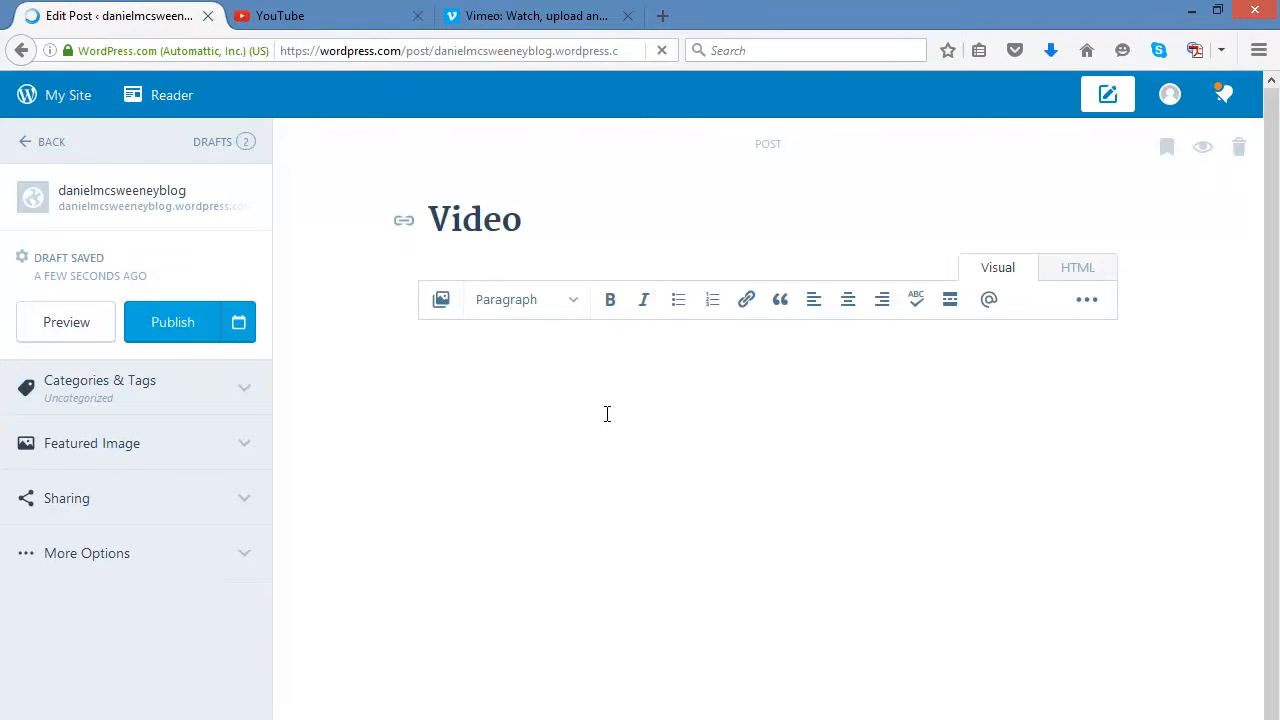
# Switch to YouTube, open the "Selena Gomez Carpool Karaoke" video and pause its playback.
pyautogui.click(322, 20)
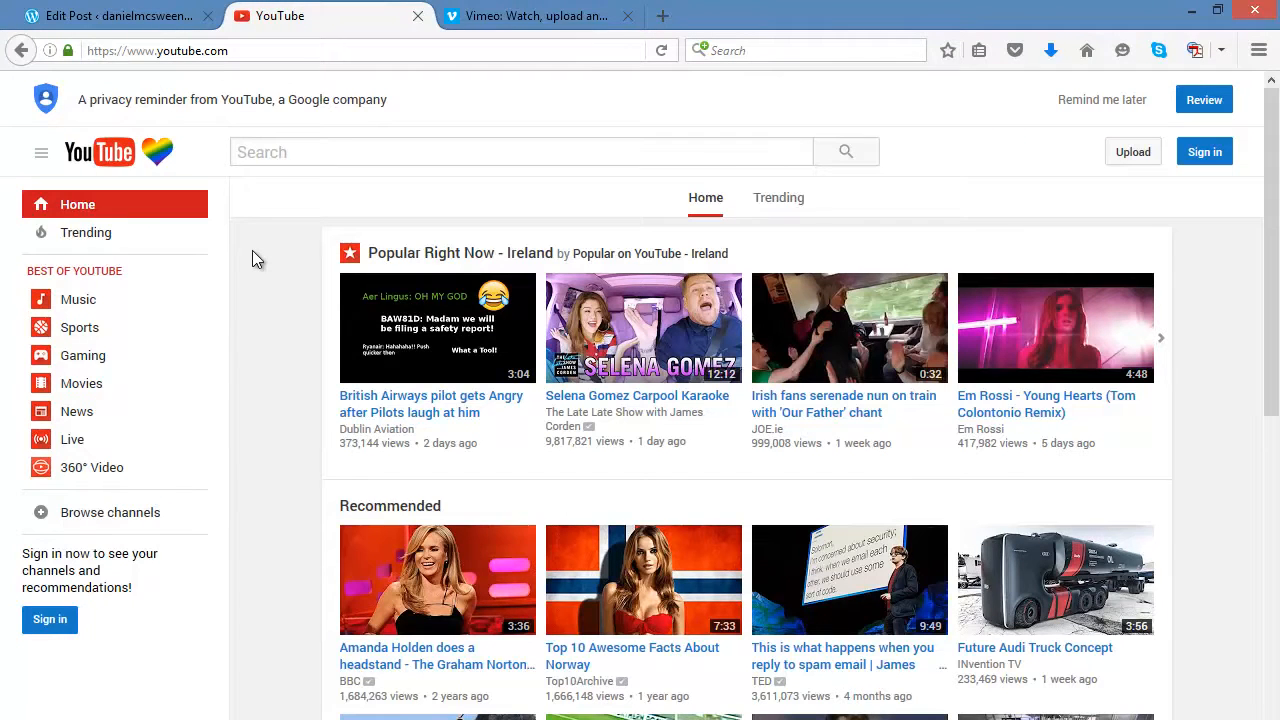
pyautogui.click(657, 400)
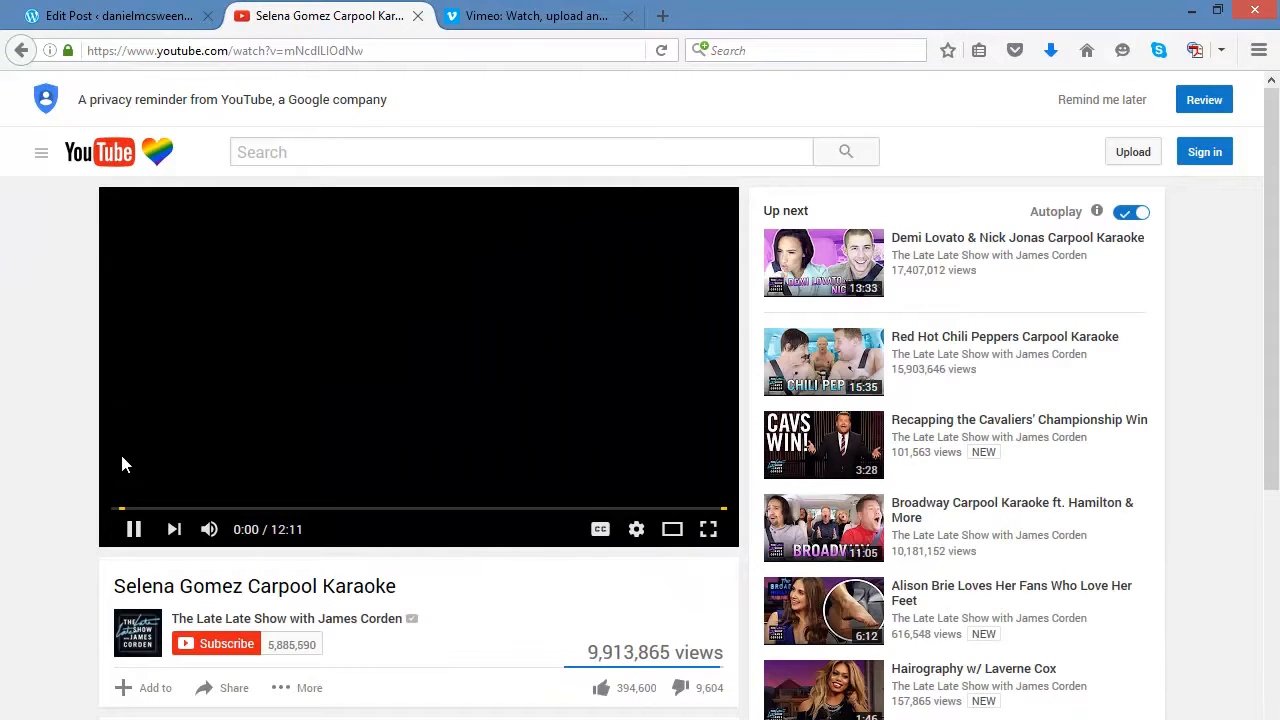
pyautogui.click(133, 529)
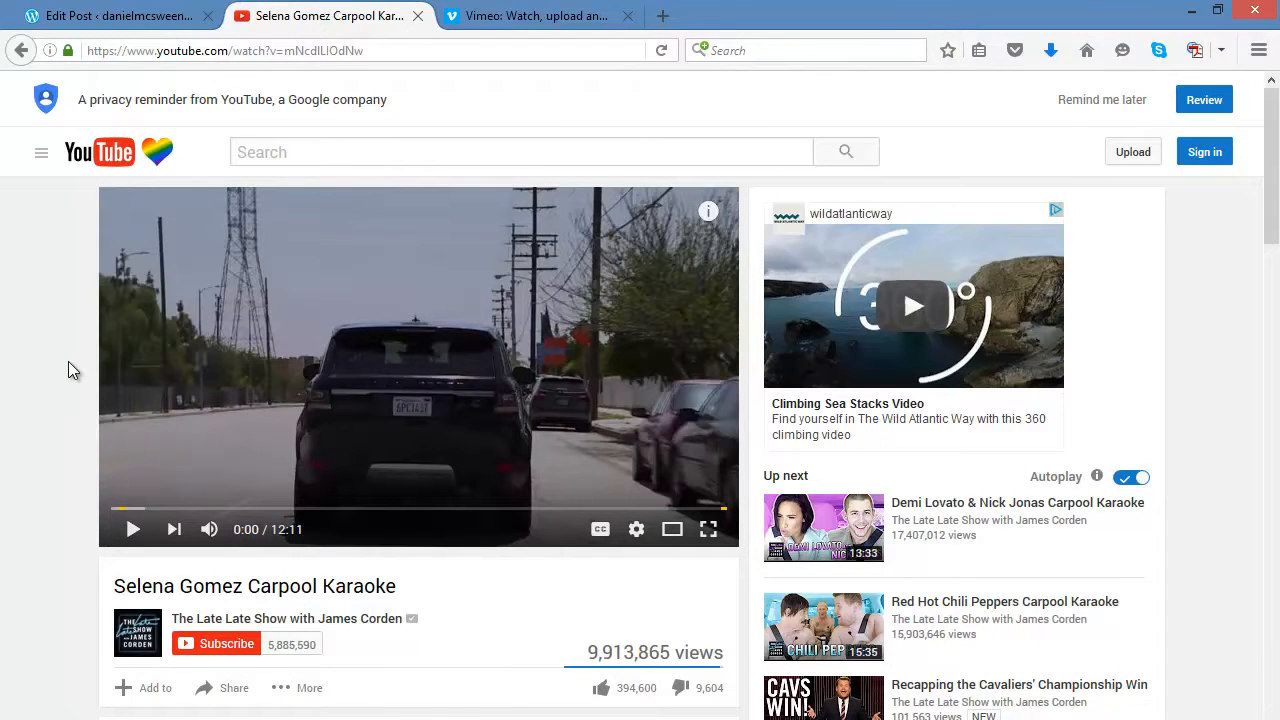
# Open the sharing options of the Selena Gomez Carpool Karaoke video and display its embed code.
pyautogui.scroll(-2, 68, 370)
pyautogui.scroll(2, 68, 370)
pyautogui.click(365, 50)
pyautogui.click(72, 353)
pyautogui.click(222, 681)
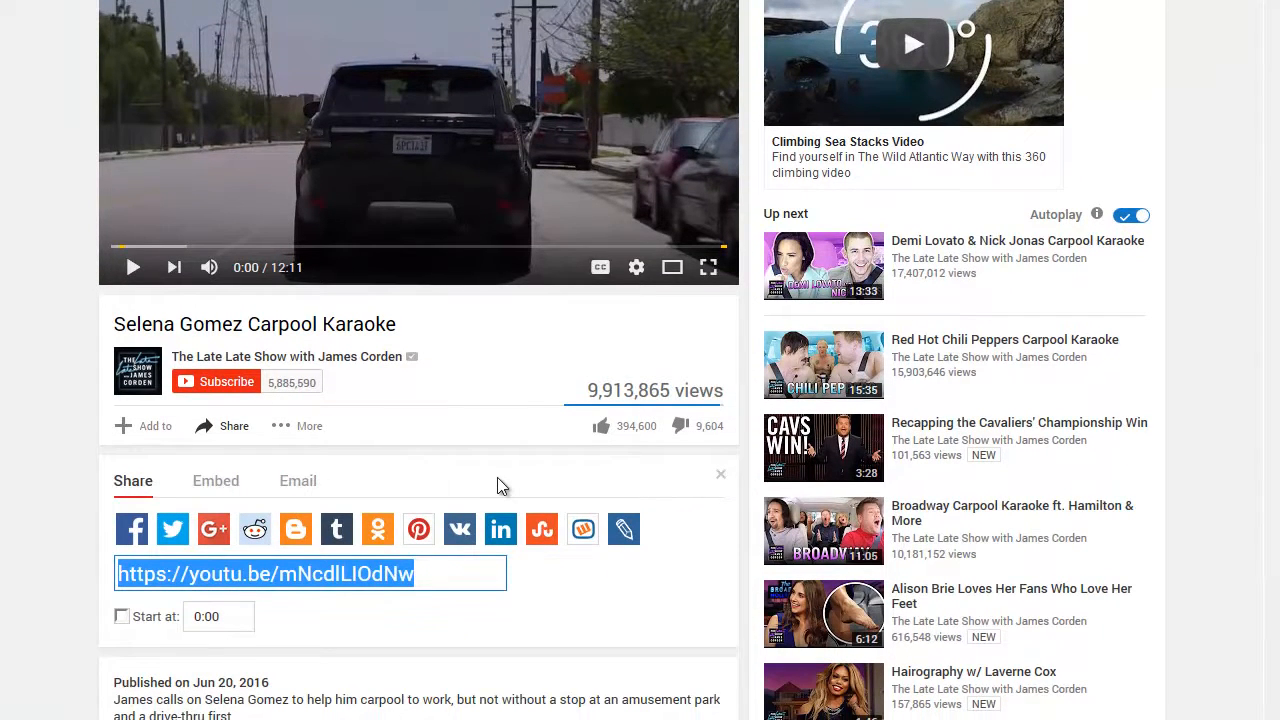
pyautogui.click(226, 492)
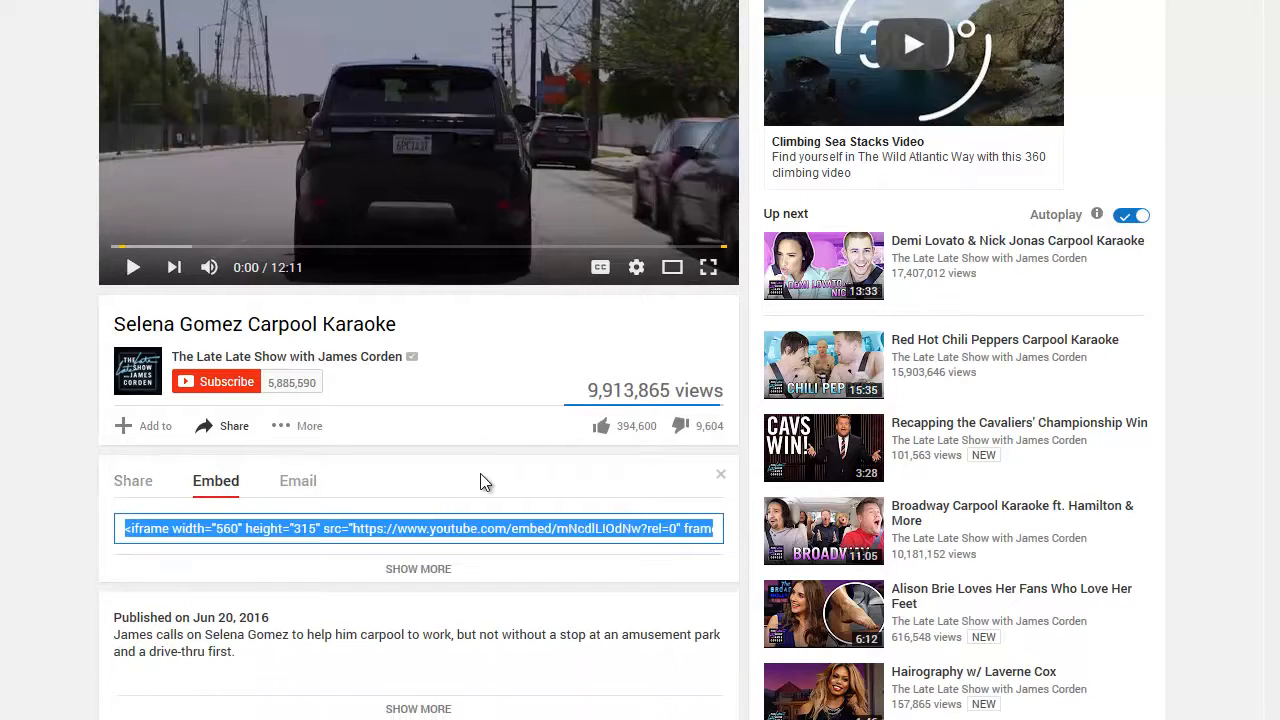
# Expand the embed code's additional options and set the video size to 560 × 315.
pyautogui.scroll(-3, 479, 460)
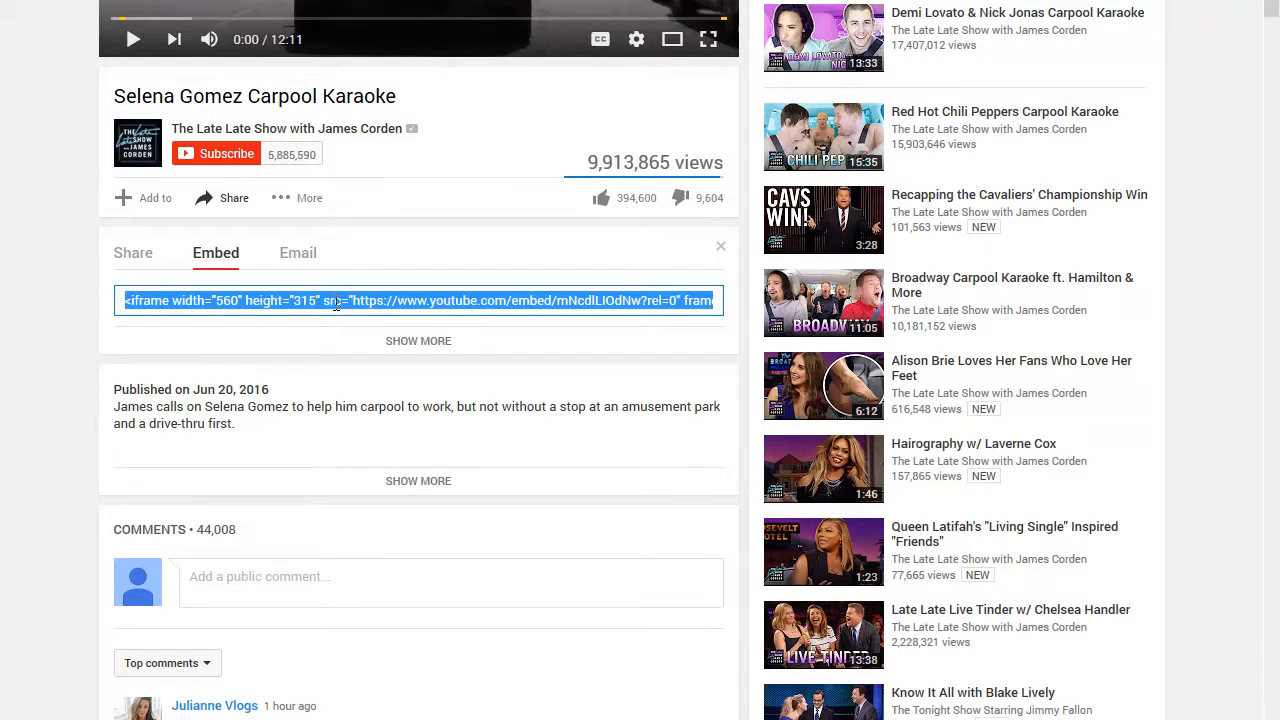
pyautogui.click(409, 345)
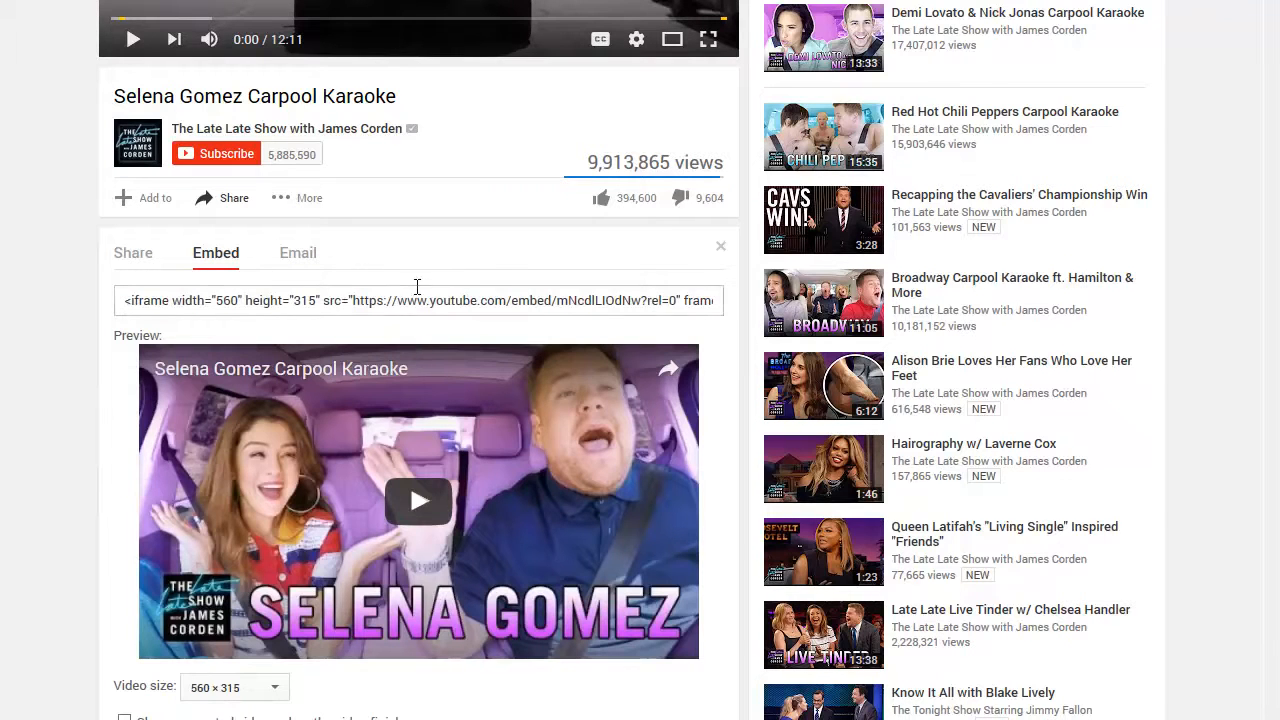
pyautogui.scroll(-2, 200, 297)
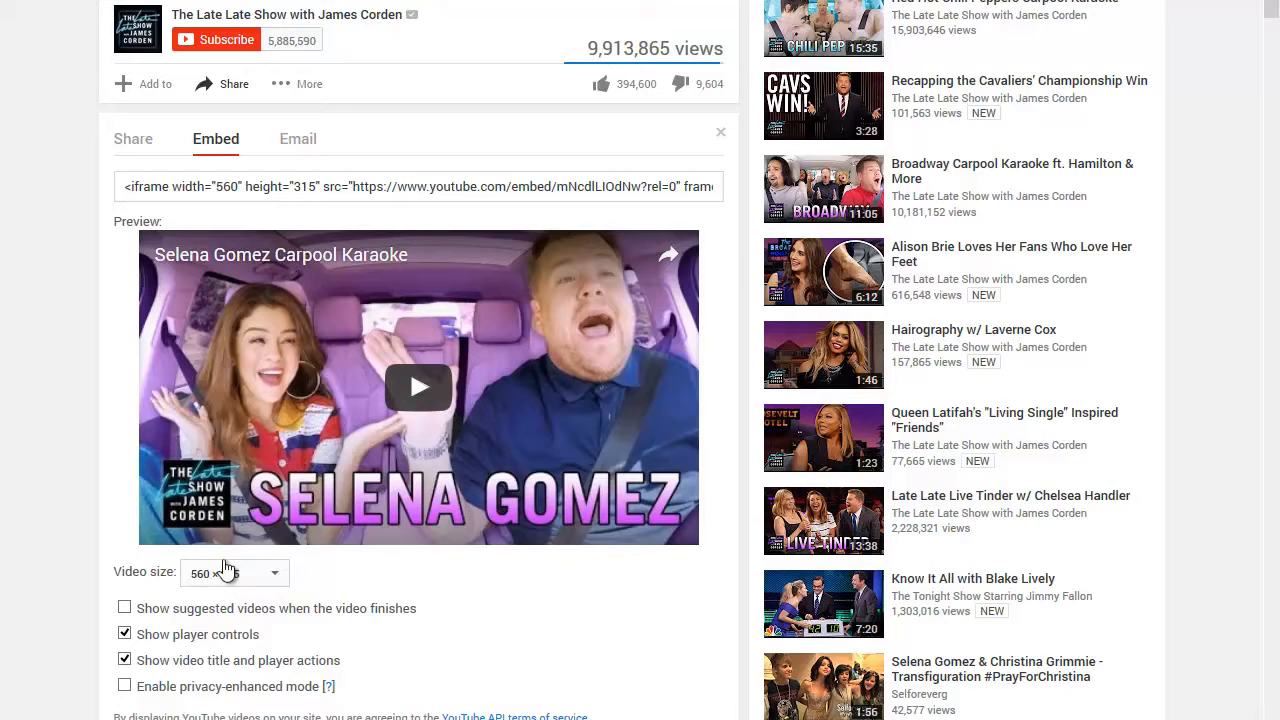
pyautogui.click(276, 577)
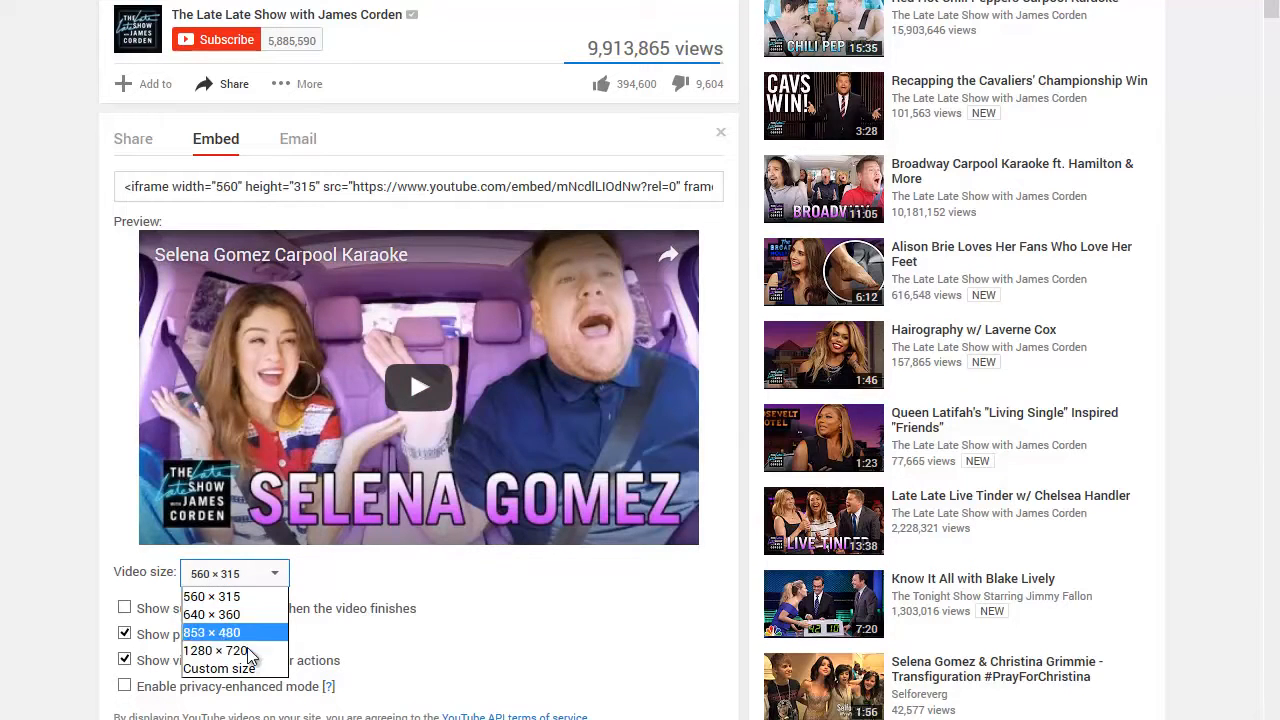
pyautogui.click(244, 602)
pyautogui.scroll(-2, 408, 580)
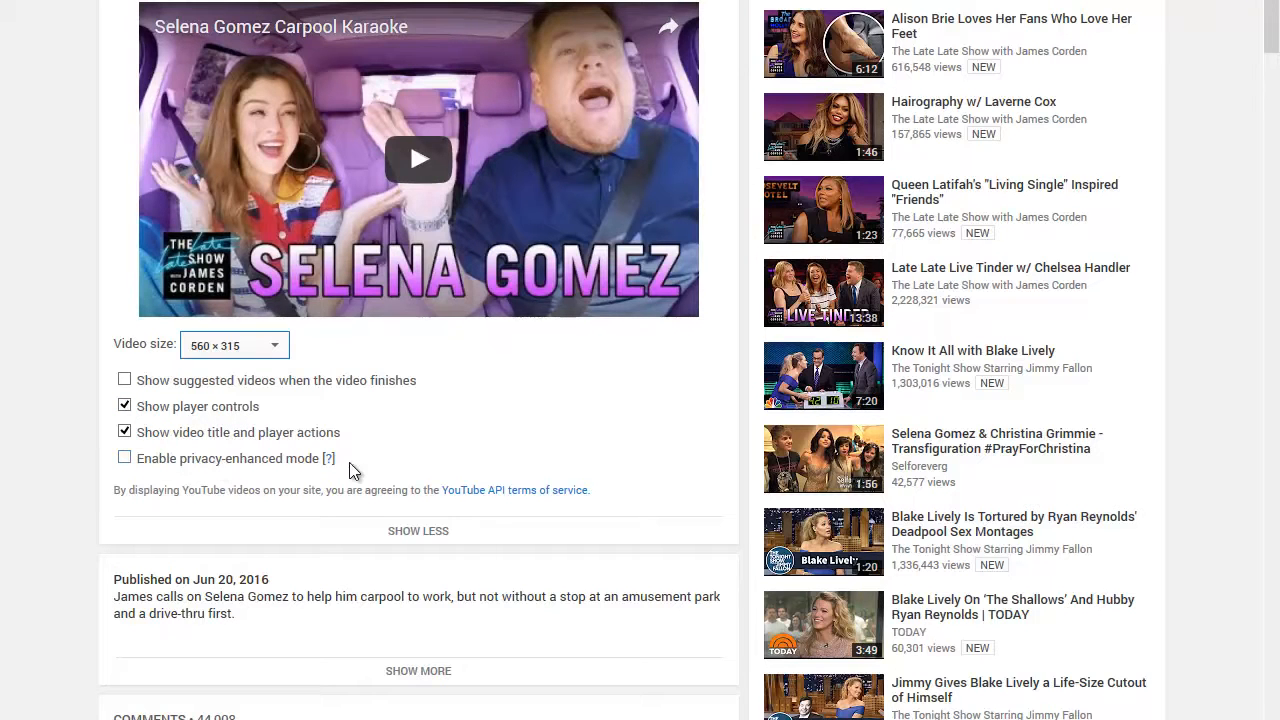
pyautogui.scroll(2, 442, 452)
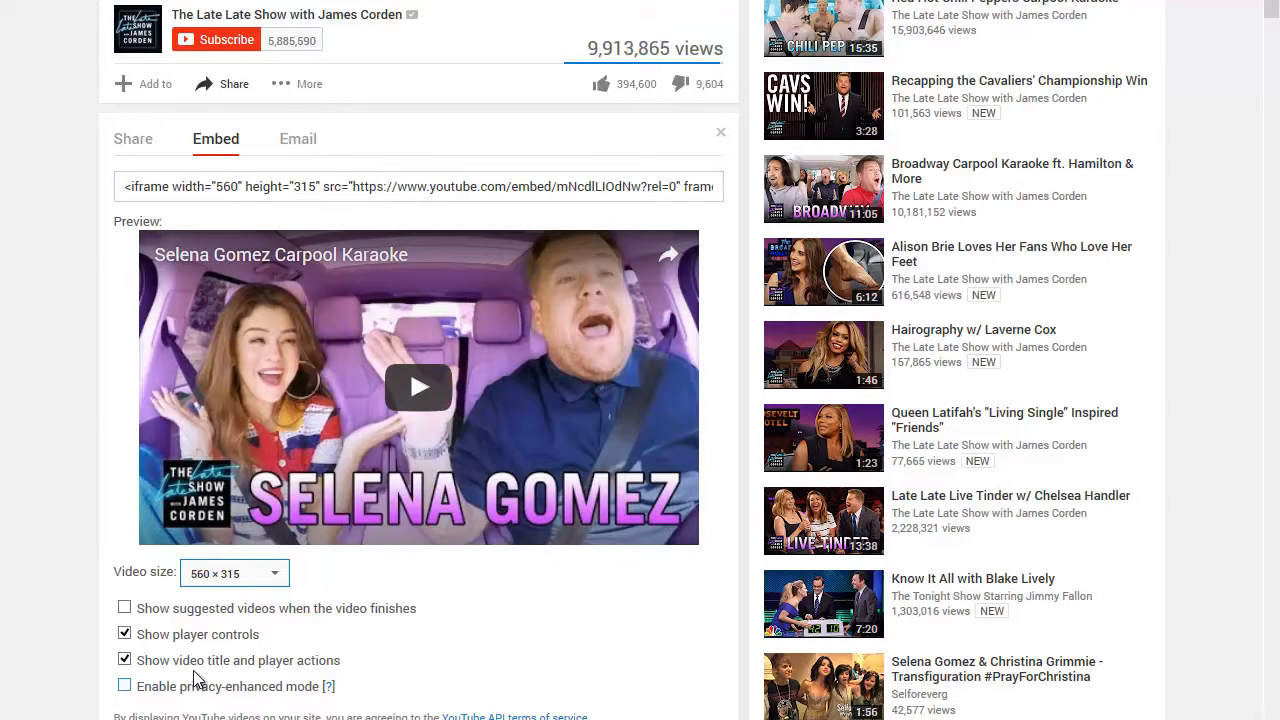
# Select the entire iframe embed code of the video and copy it.
pyautogui.click(141, 184)
pyautogui.moveTo(121, 186); pyautogui.dragTo(753, 190)
pyautogui.hotkey('ctrl', 'c')
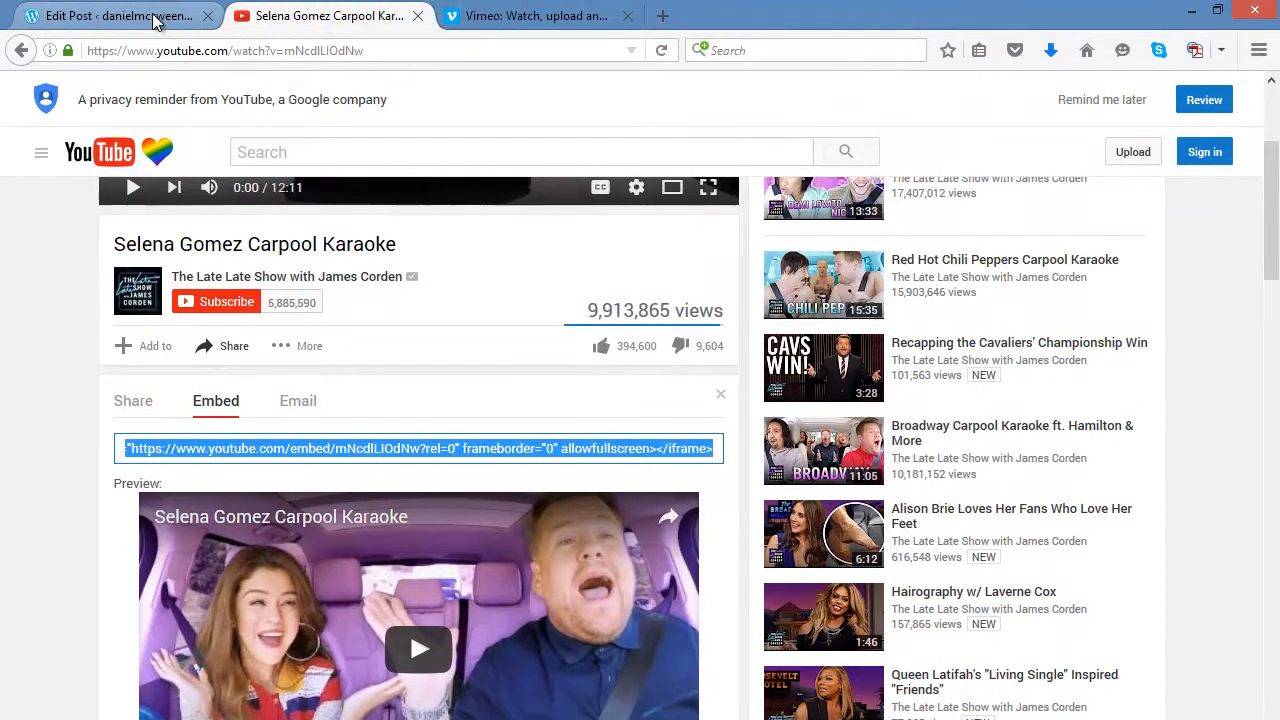
# Return to the WordPress post, paste the iframe code into the body in Visual mode, and preview the post.
pyautogui.click(153, 18)
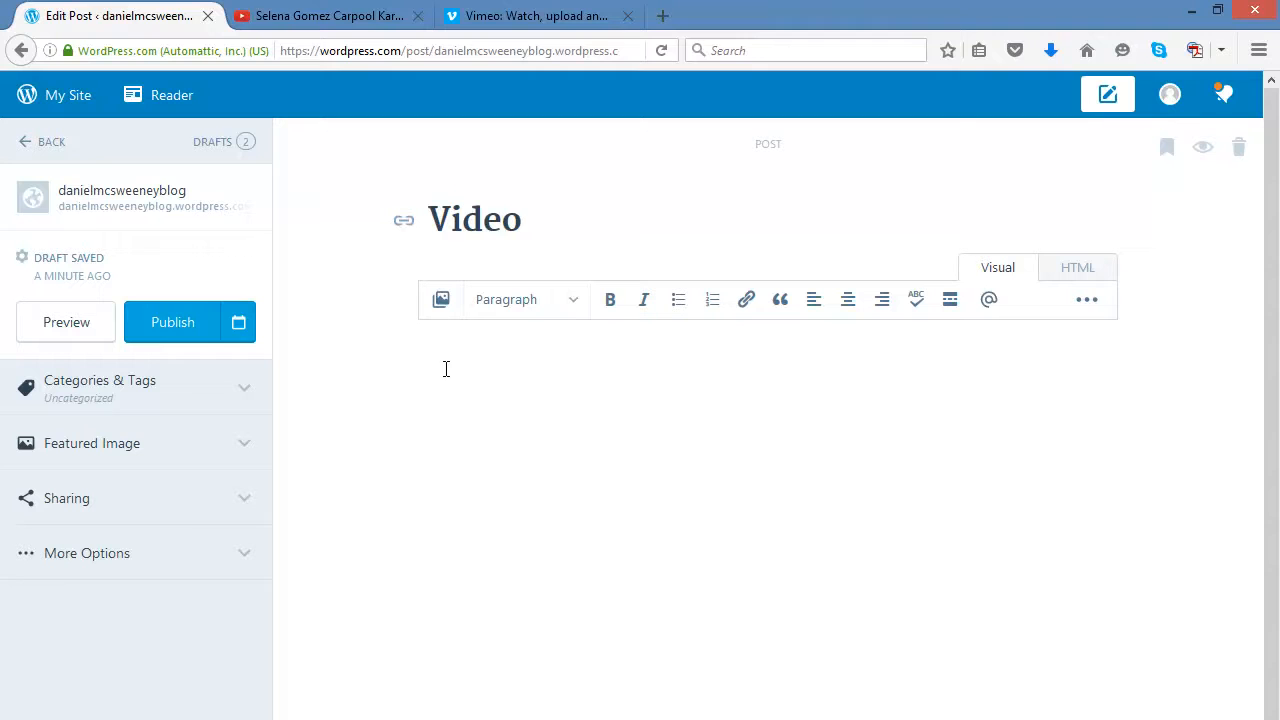
pyautogui.hotkey('ctrl', 'v')
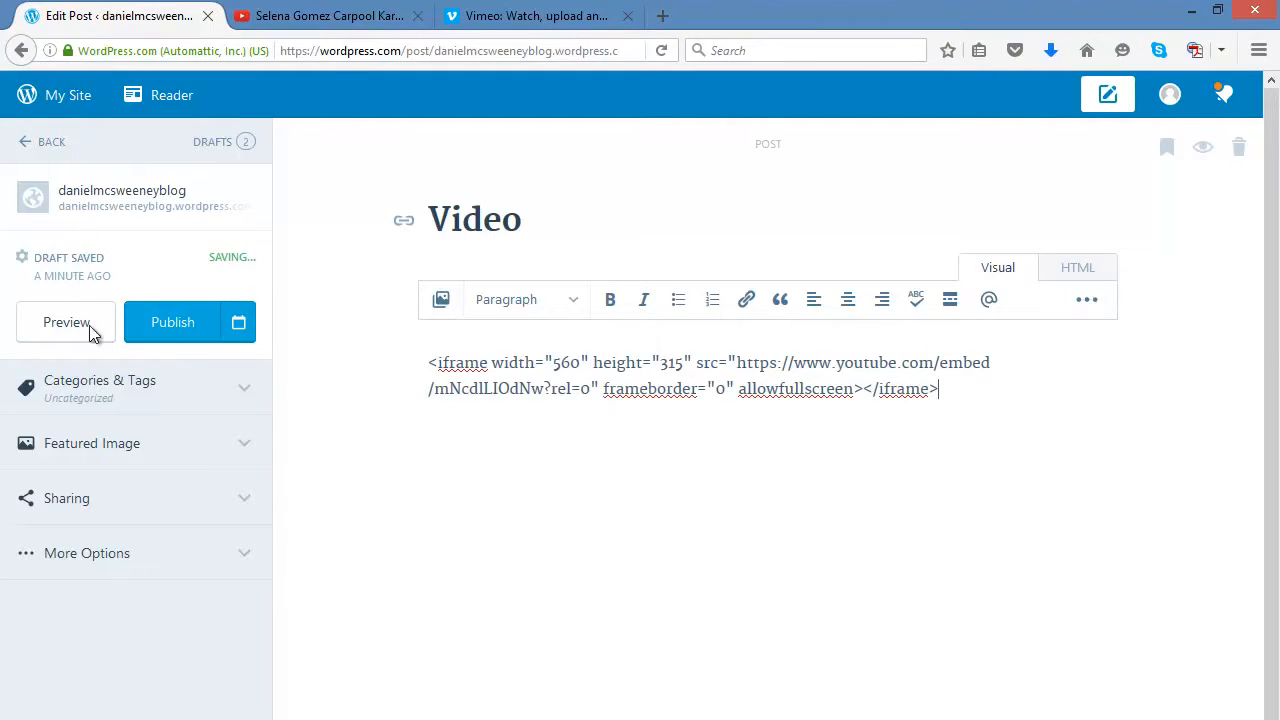
pyautogui.click(63, 325)
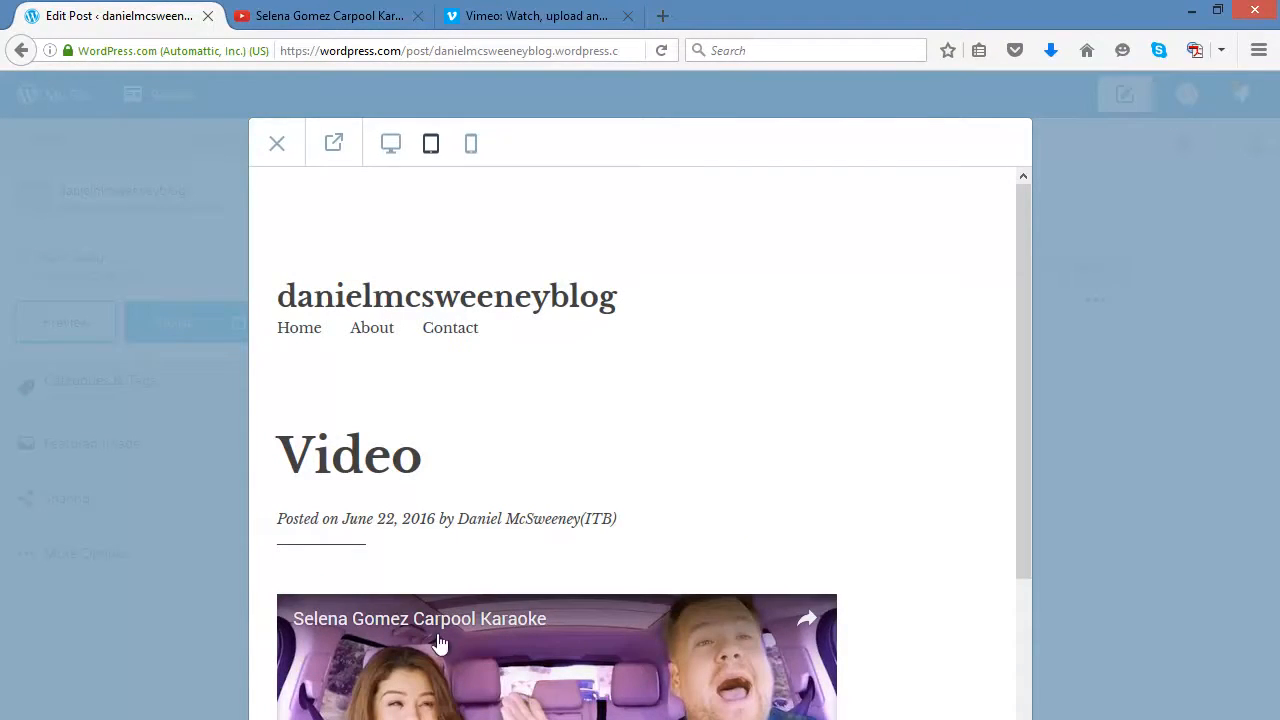
pyautogui.click(273, 146)
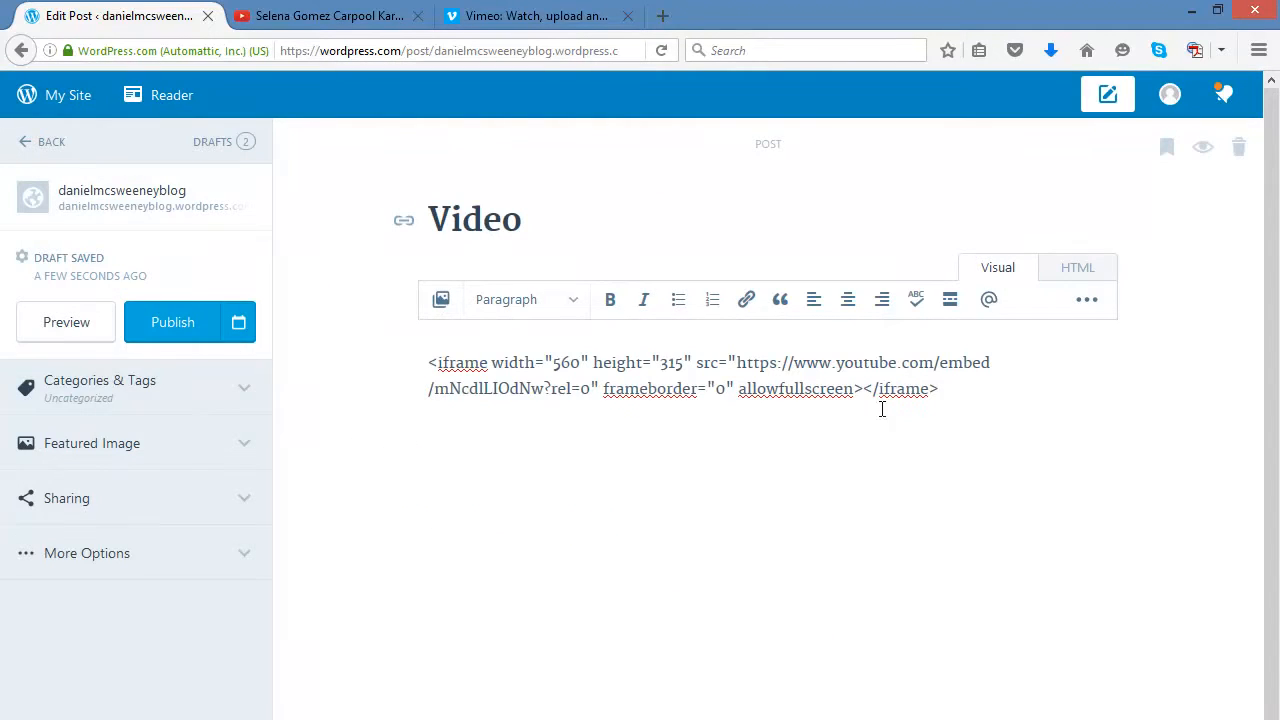
# Cut the iframe code from the visual body, paste it into the post's HTML source, and return to the Visual view.
pyautogui.moveTo(424, 362); pyautogui.dragTo(1001, 399)
pyautogui.click(984, 400)
pyautogui.moveTo(954, 388); pyautogui.dragTo(251, 362)
pyautogui.hotkey('ctrl', 'x')
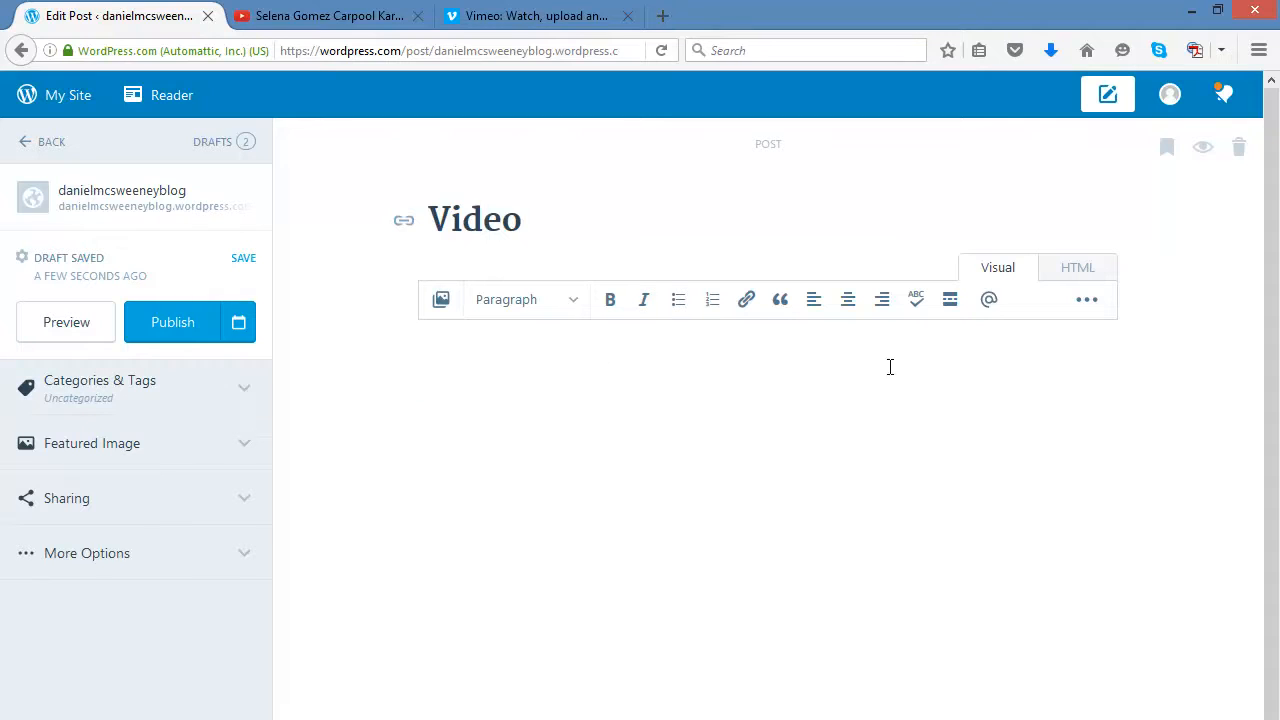
pyautogui.click(1067, 278)
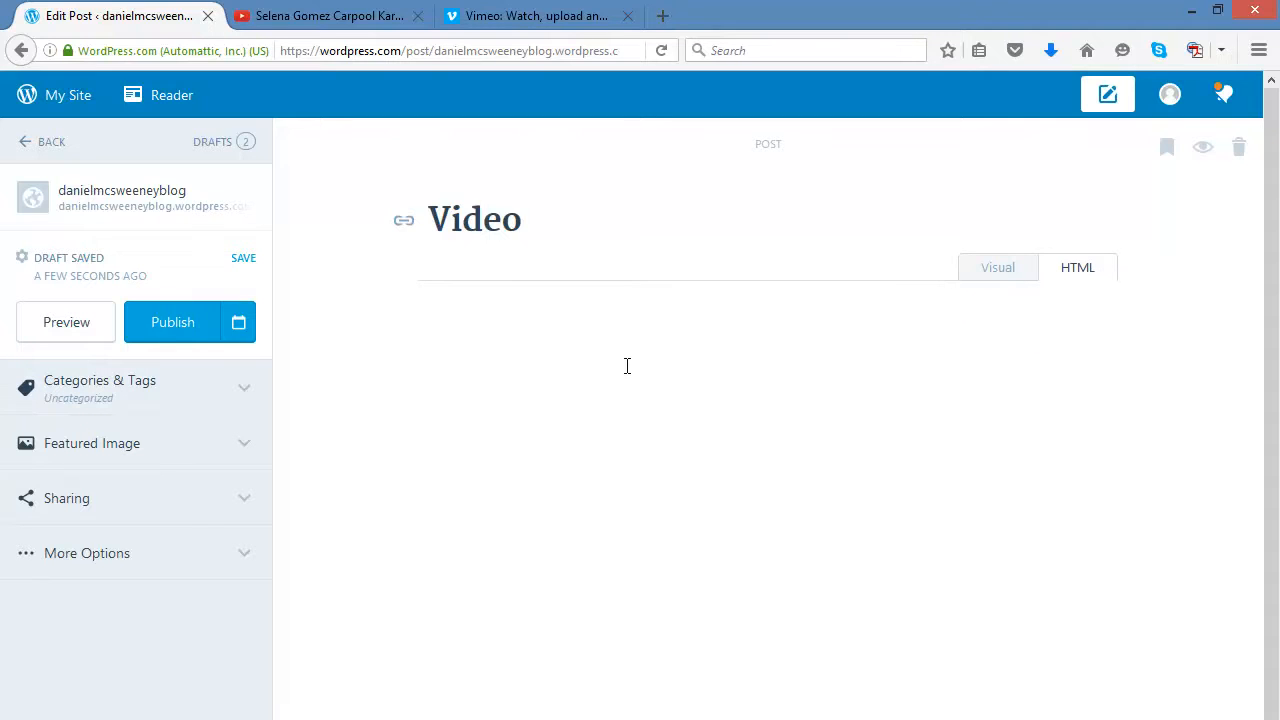
pyautogui.hotkey('ctrl', 'v')
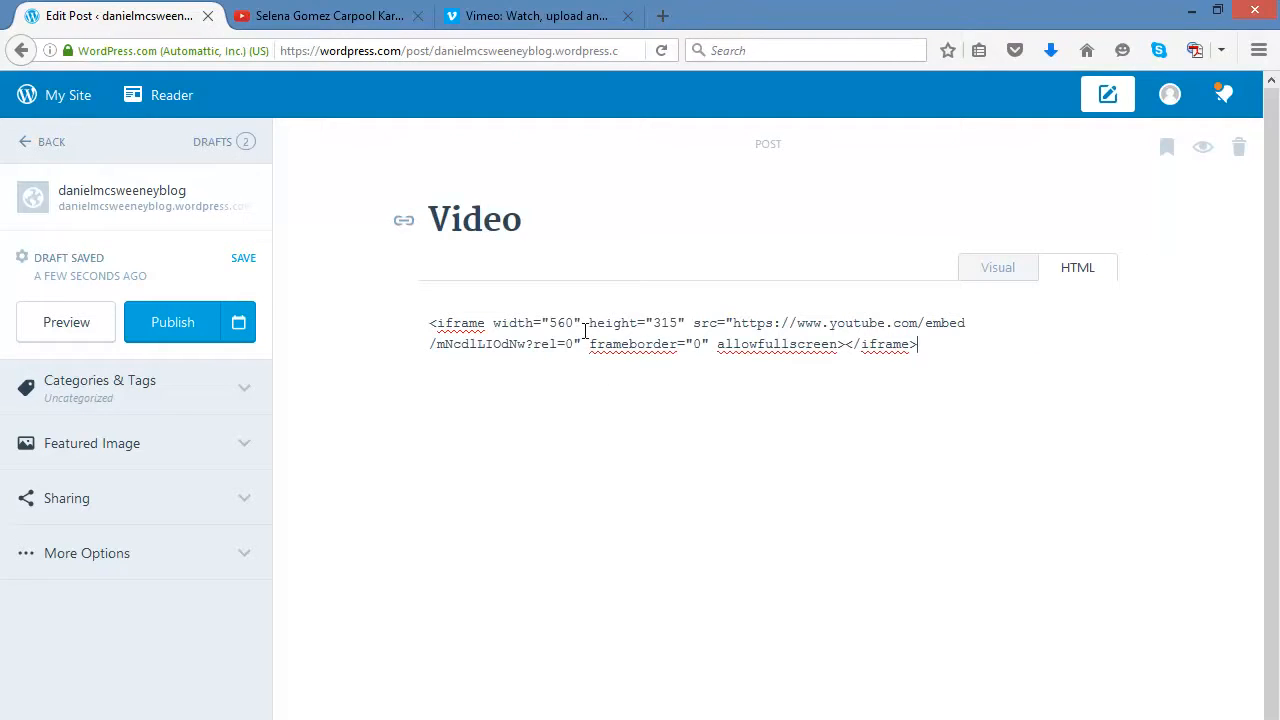
pyautogui.click(1012, 275)
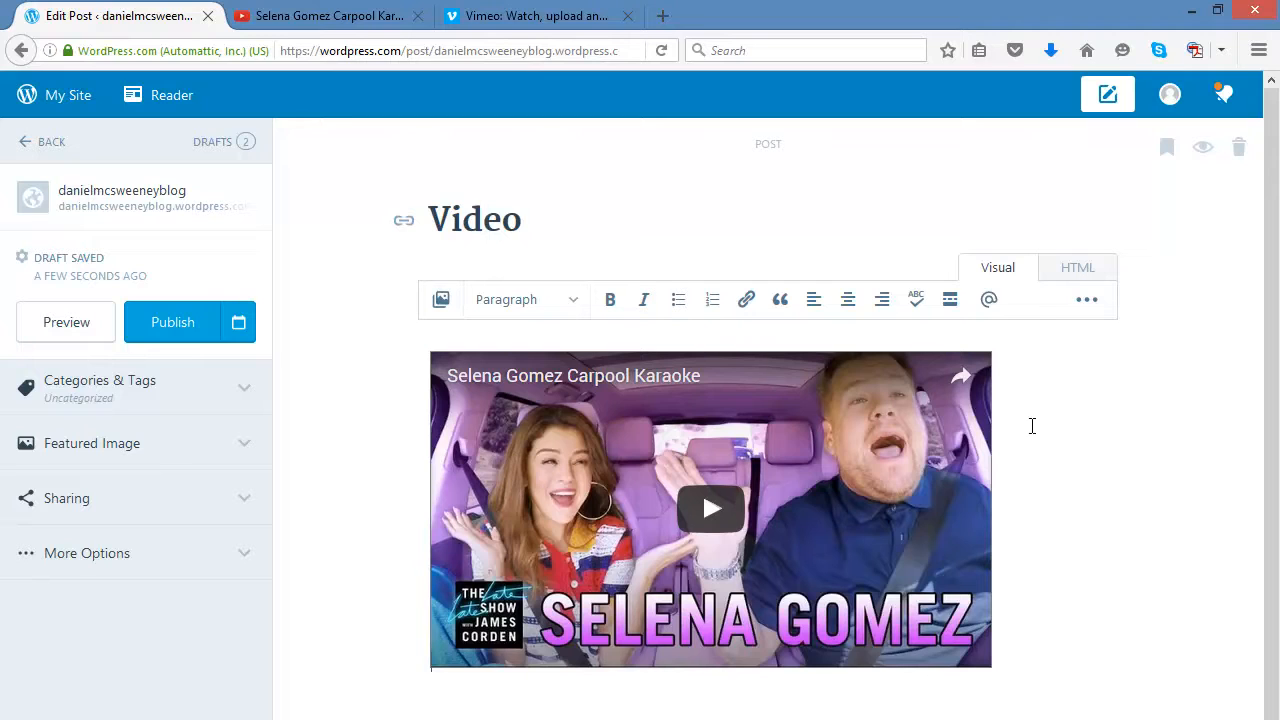
# Examine the embedded video's iframe code in the HTML source and return to the Visual view.
pyautogui.click(1066, 274)
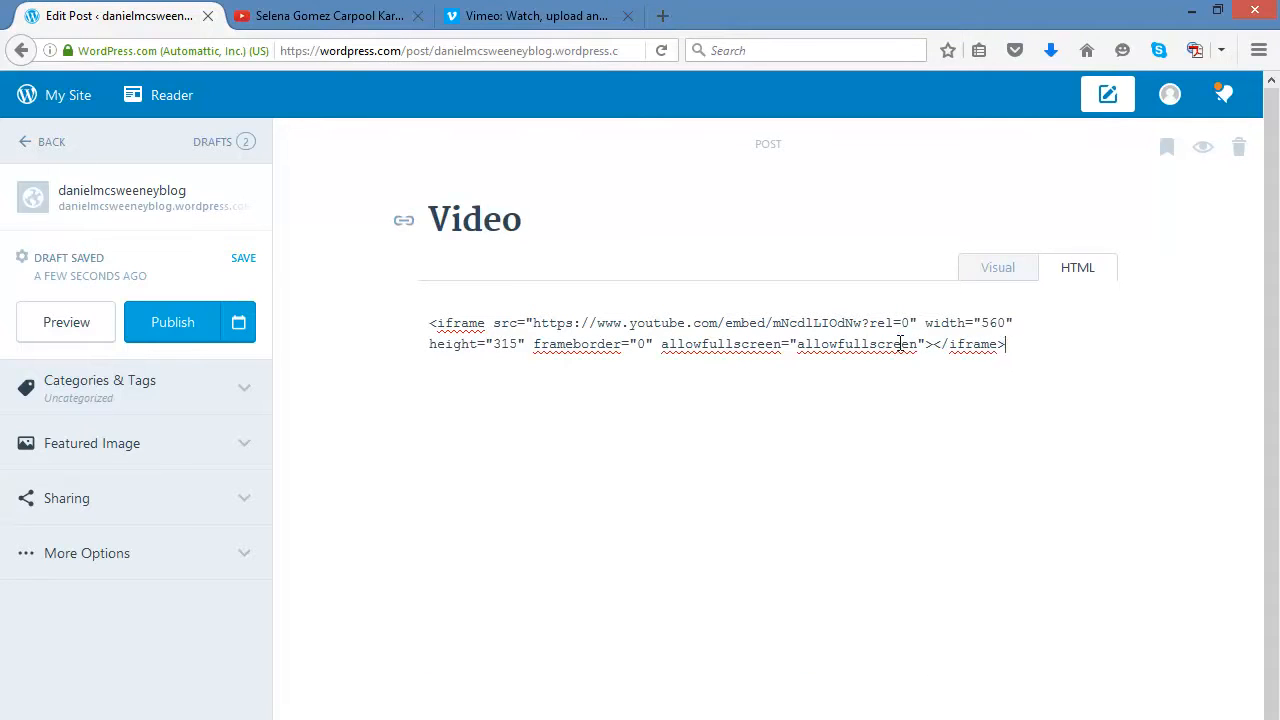
pyautogui.moveTo(1006, 344); pyautogui.dragTo(386, 330)
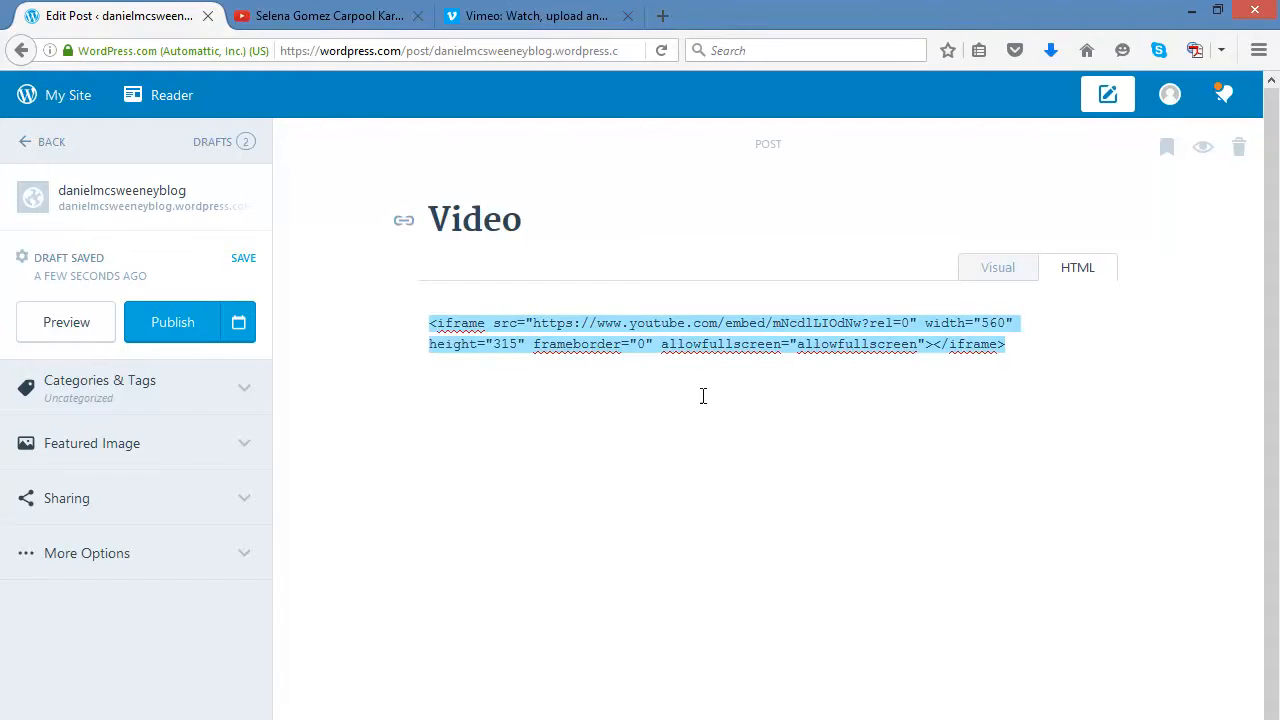
pyautogui.click(991, 270)
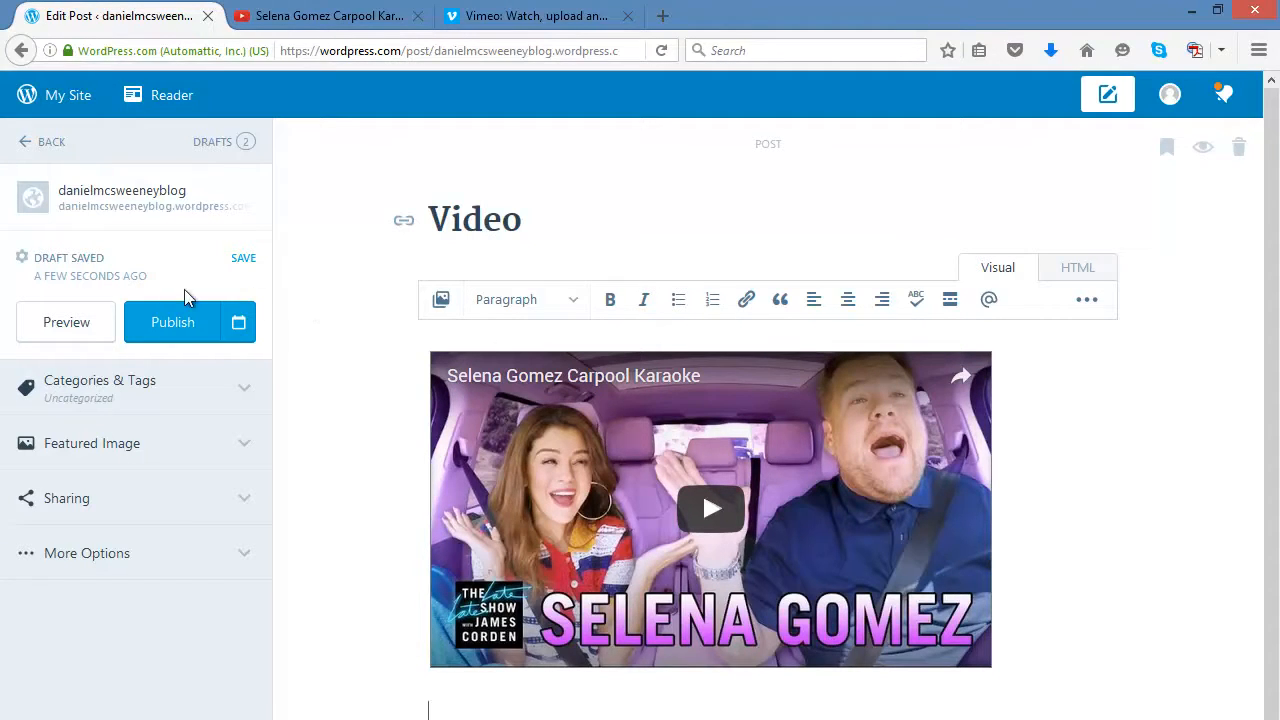
# Preview the post with the embedded video in tablet, phone and desktop layouts, and close the preview.
pyautogui.click(80, 326)
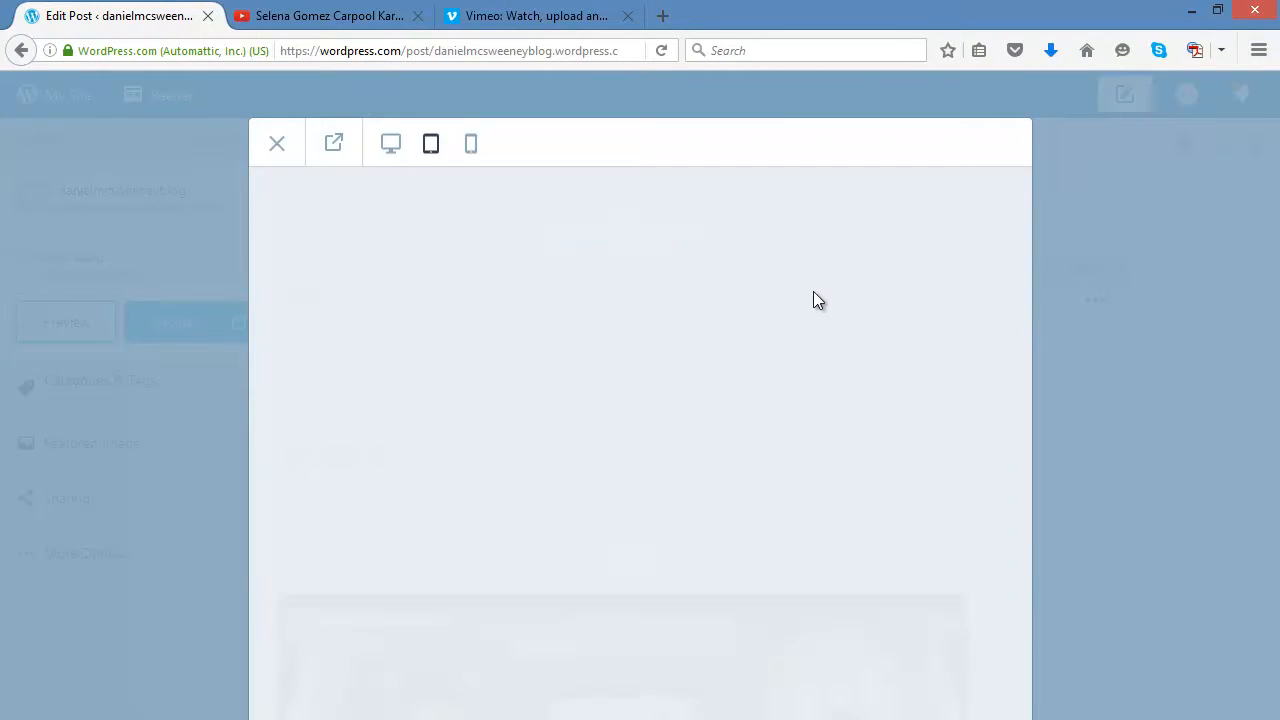
pyautogui.scroll(-2, 757, 455)
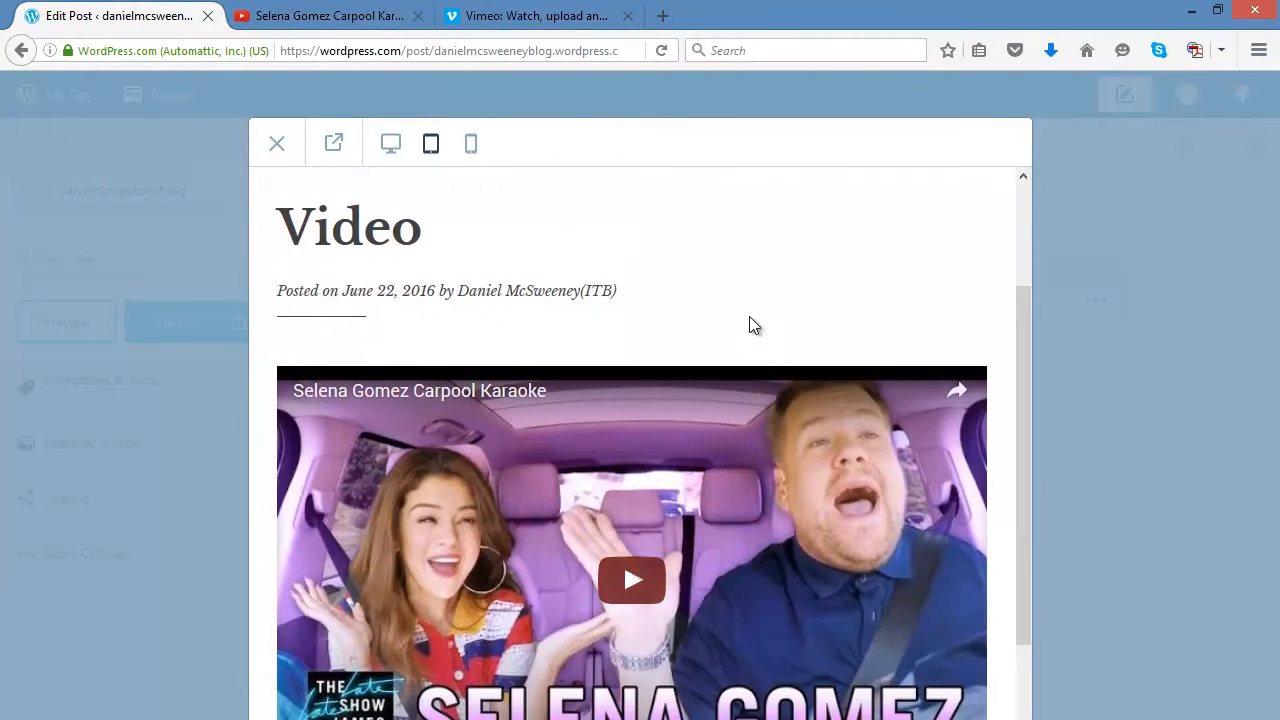
pyautogui.click(472, 146)
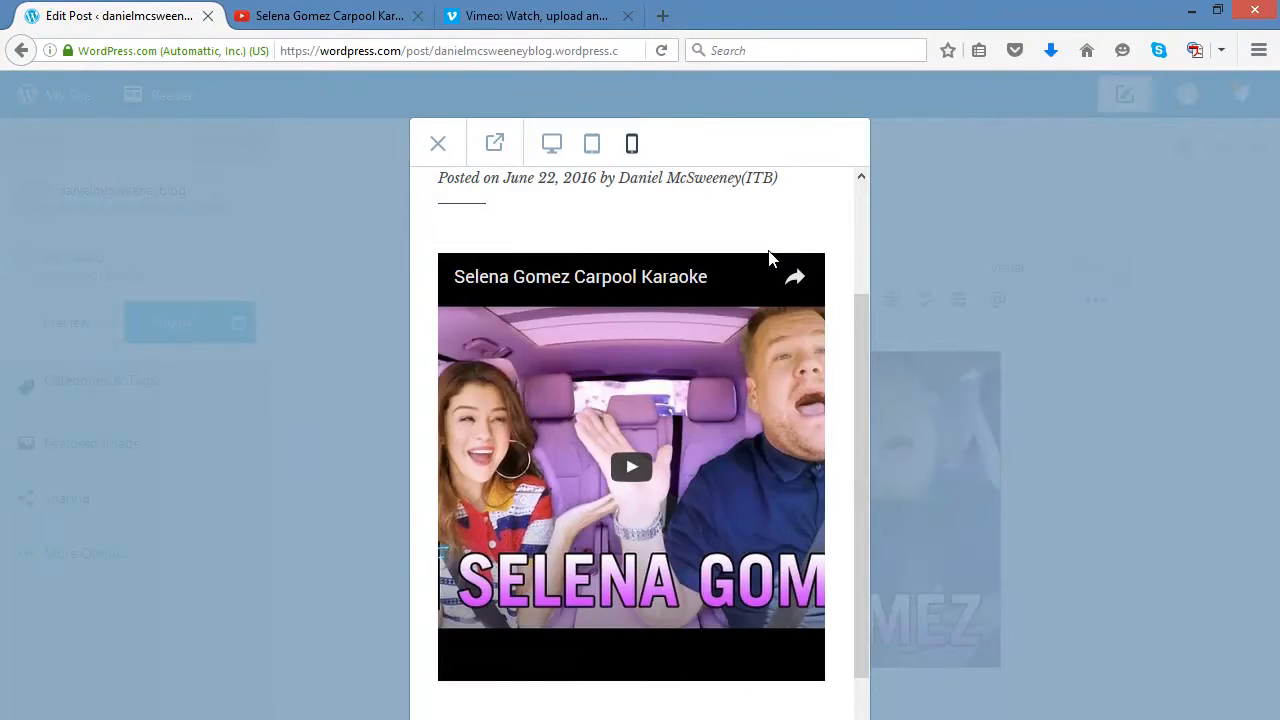
pyautogui.scroll(1, 743, 332)
pyautogui.scroll(2, 743, 332)
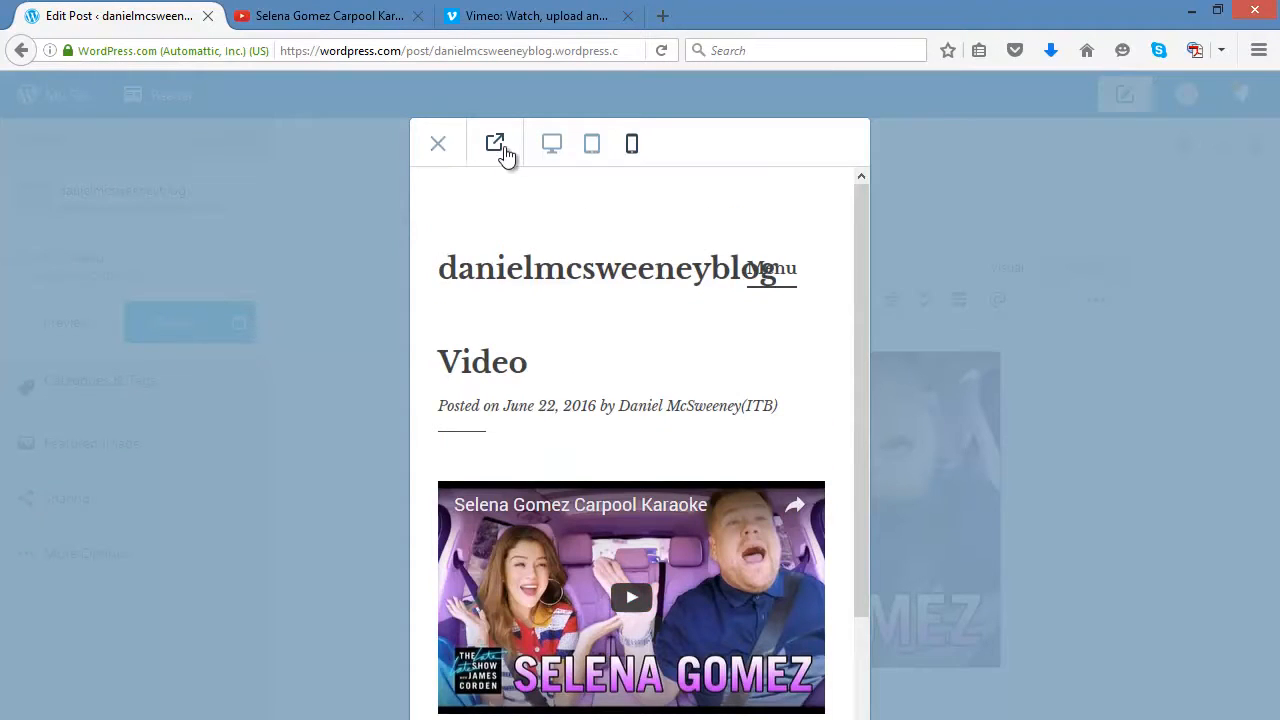
pyautogui.click(551, 146)
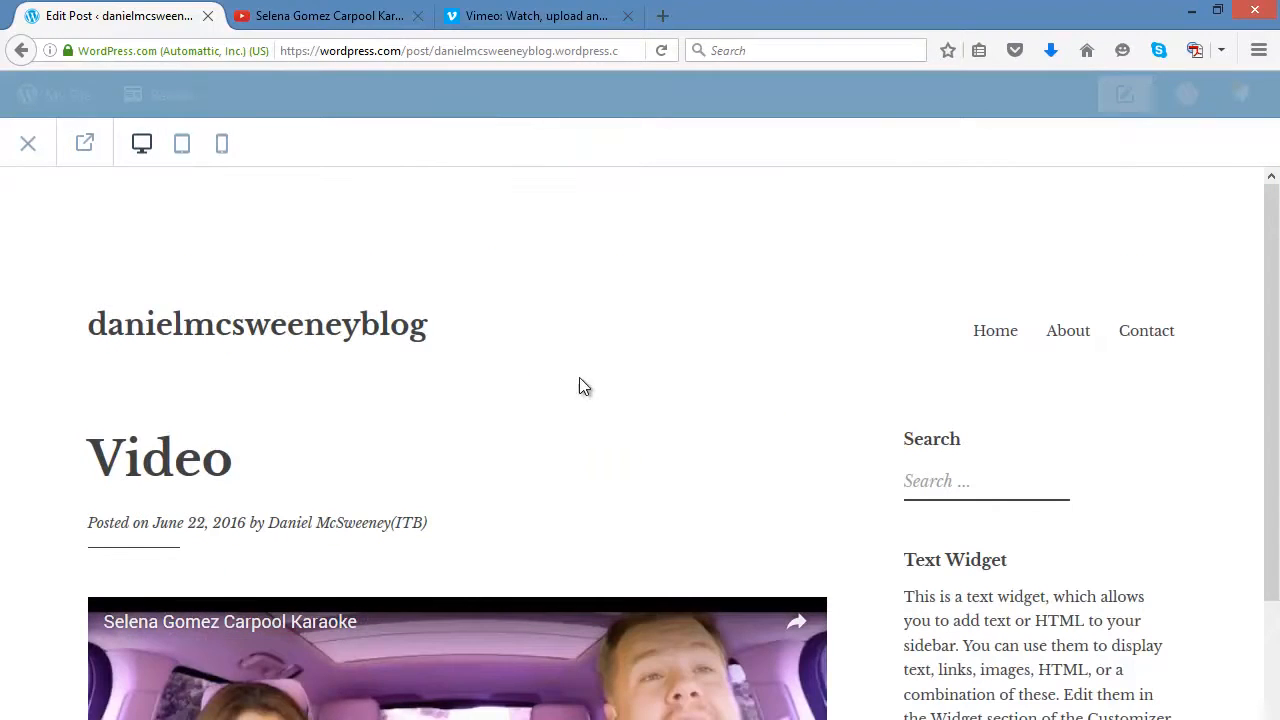
pyautogui.scroll(-2, 586, 434)
pyautogui.scroll(-1, 700, 470)
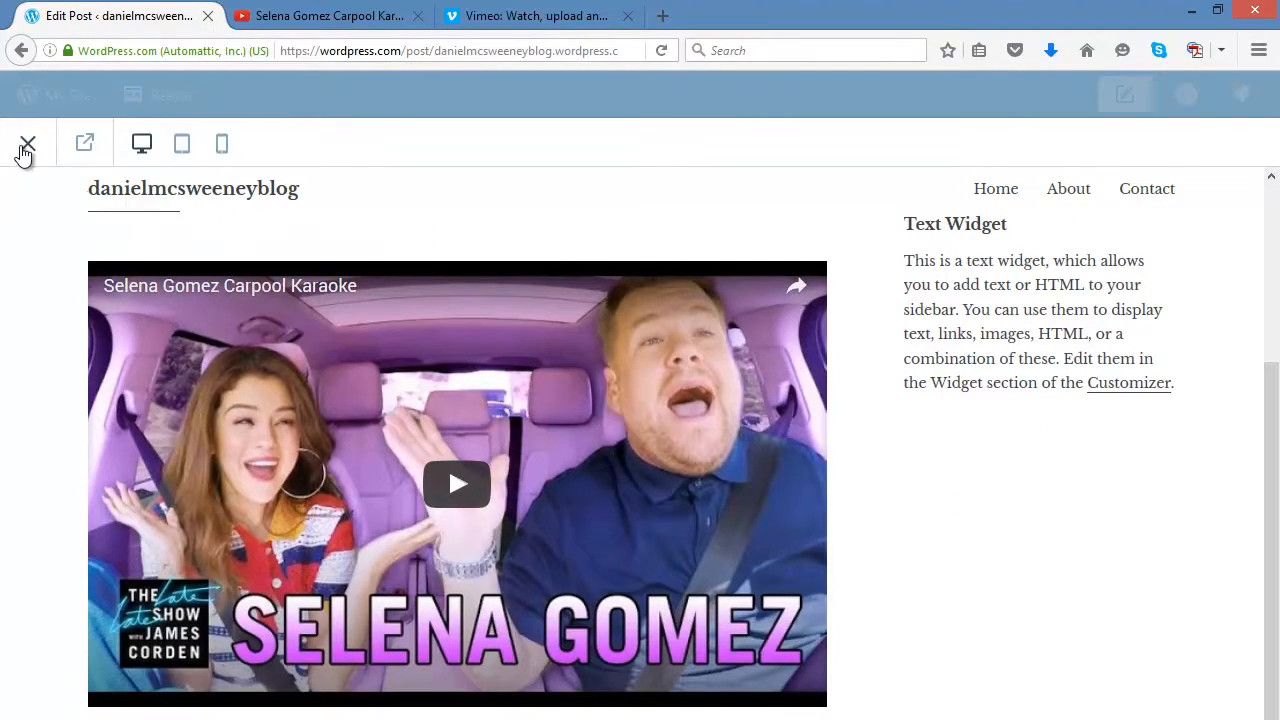
pyautogui.click(28, 143)
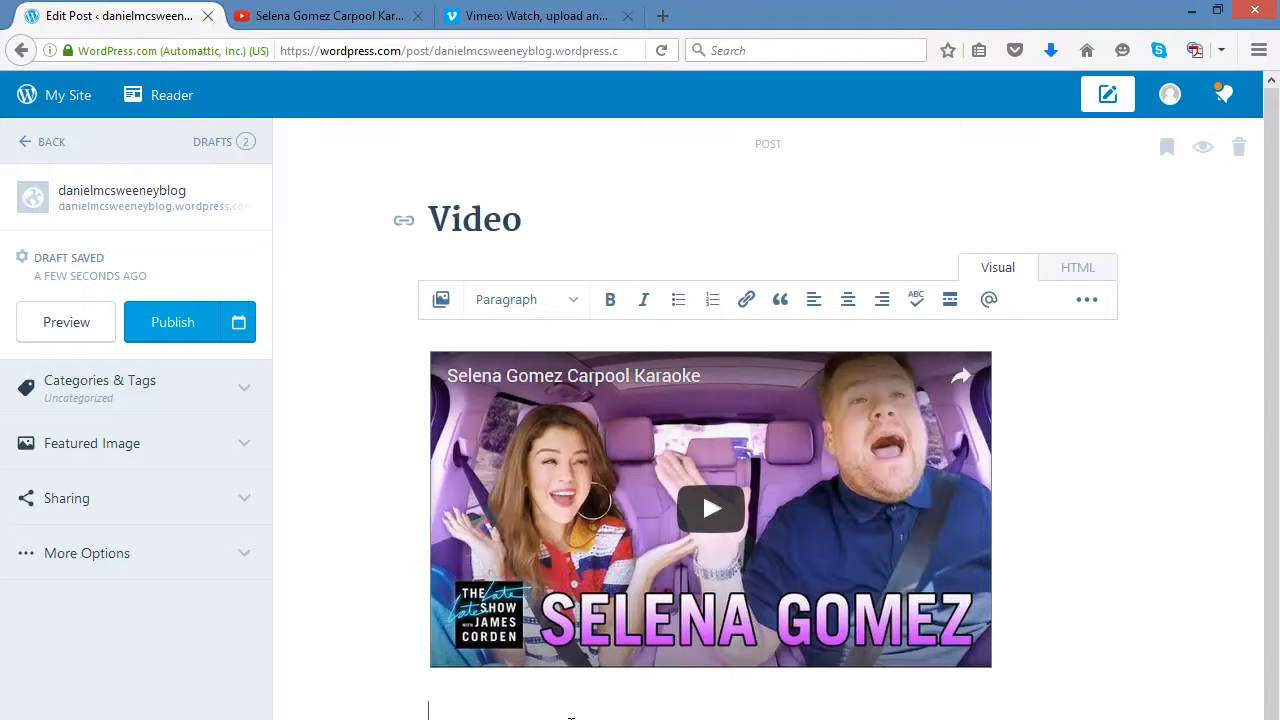
# Switch to the Vimeo site and open the "Gentle Angry People" video from the community videos on its home page.
pyautogui.click(563, 15)
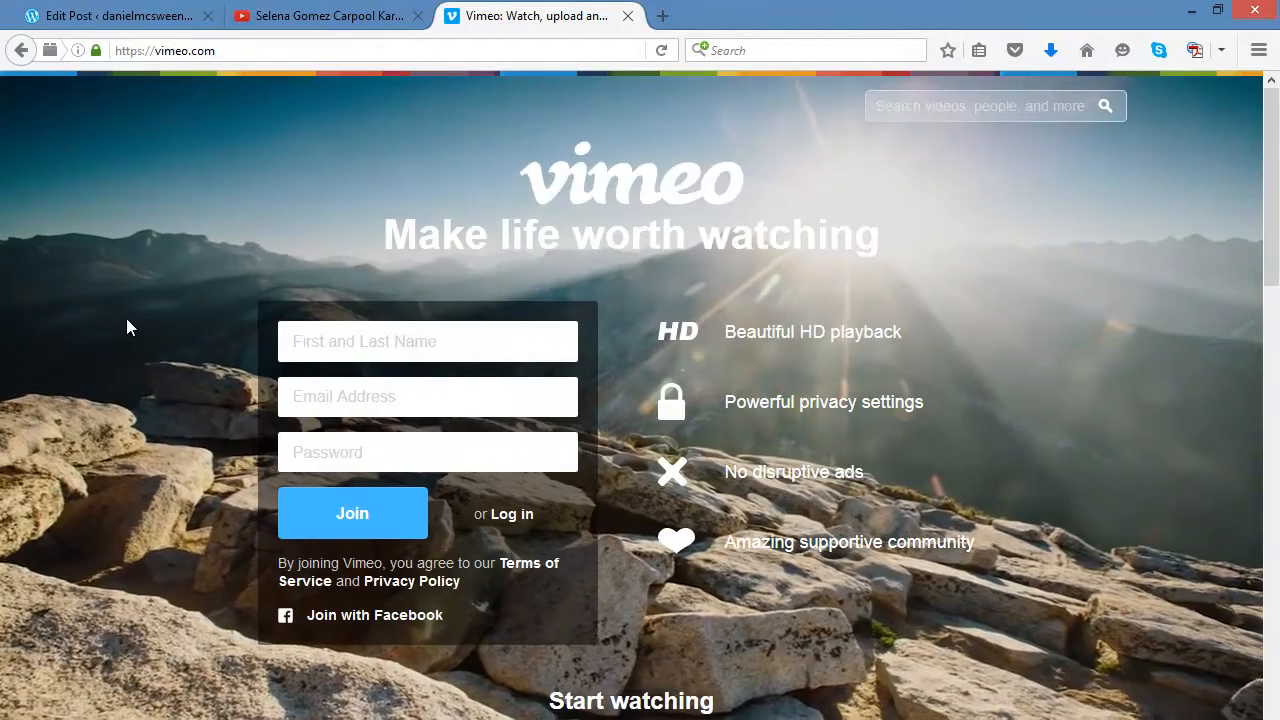
pyautogui.scroll(-7, 127, 322)
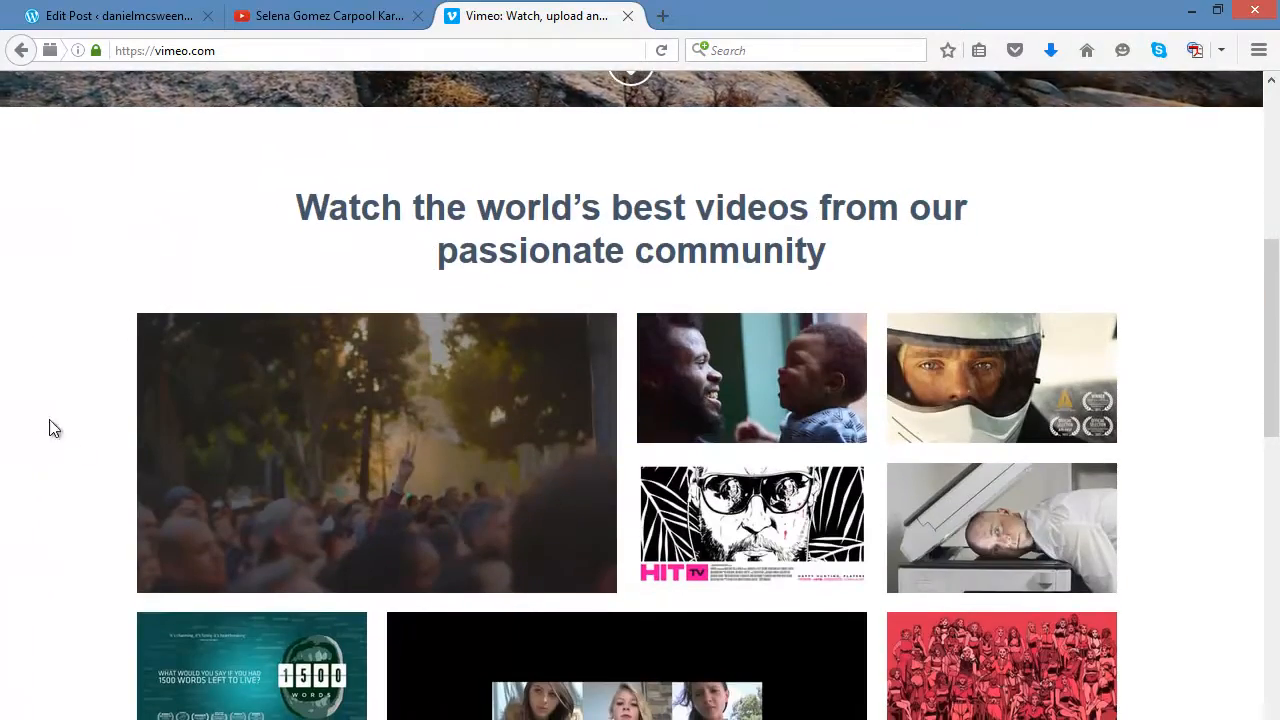
pyautogui.scroll(-1, 63, 443)
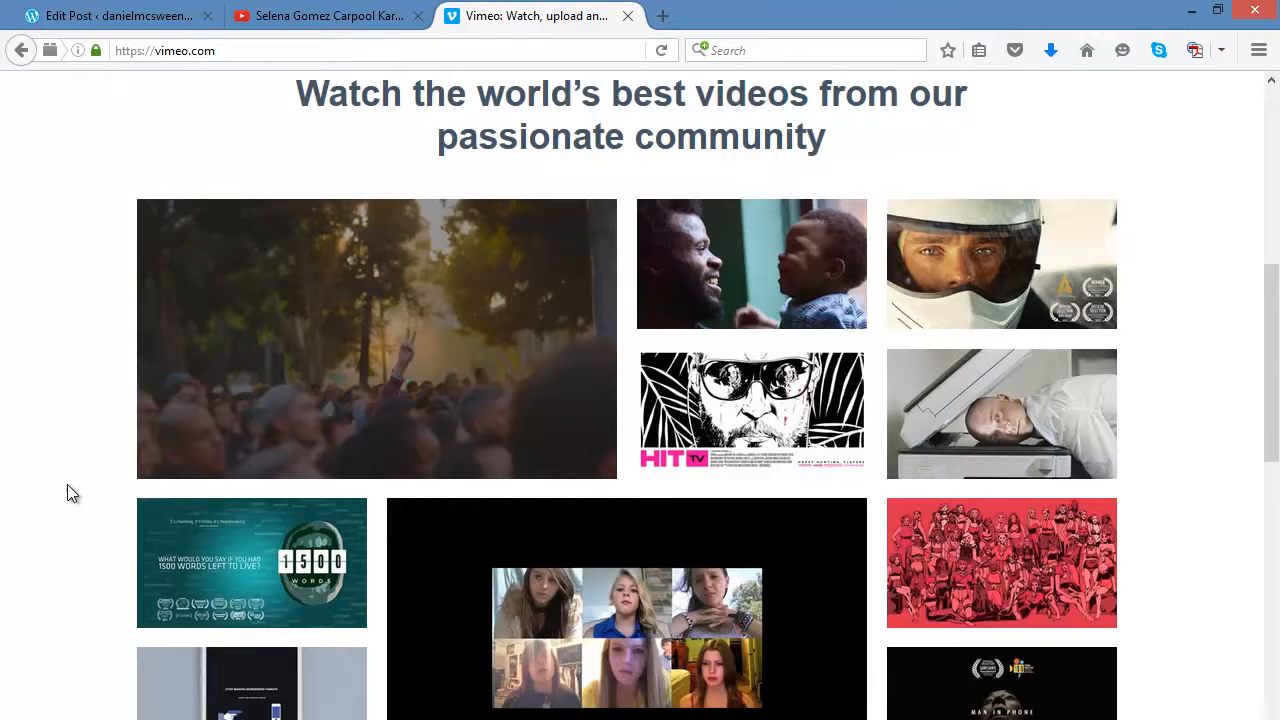
pyautogui.moveTo(323, 366)
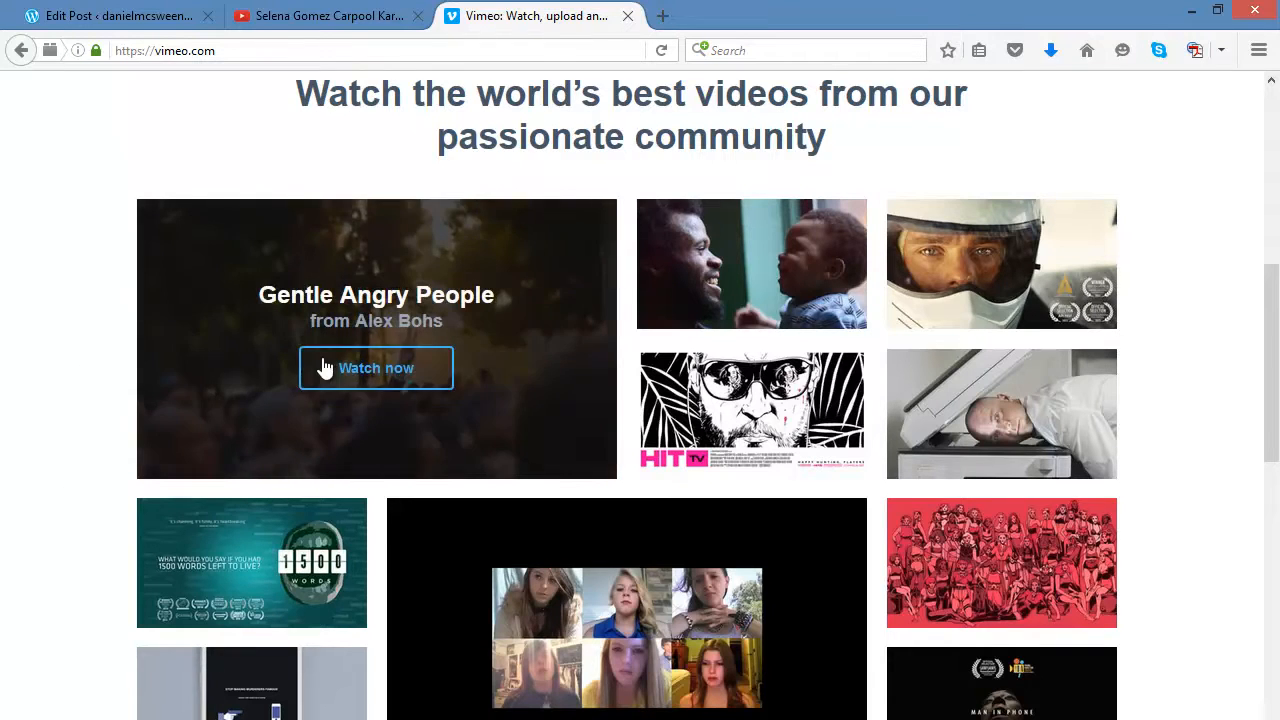
pyautogui.click(560, 281)
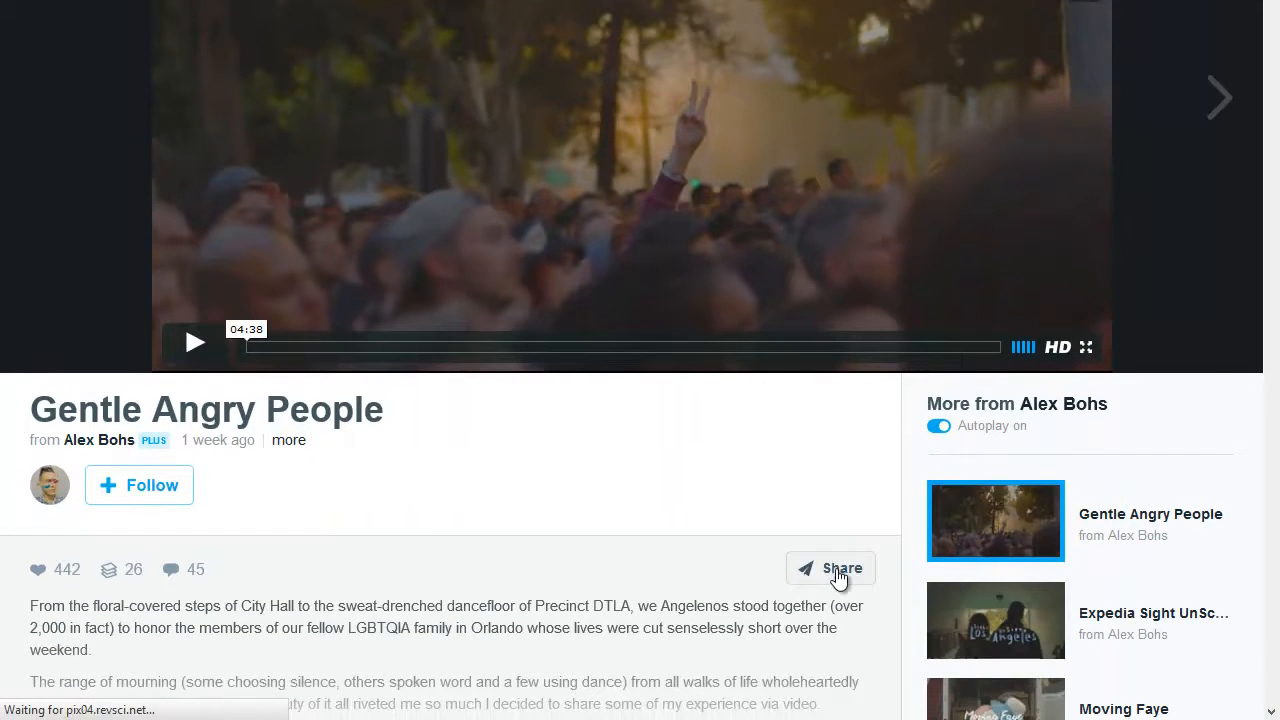
# Turn off the text link underneath the video in its sharing embed options and copy the resulting iframe code.
pyautogui.click(840, 570)
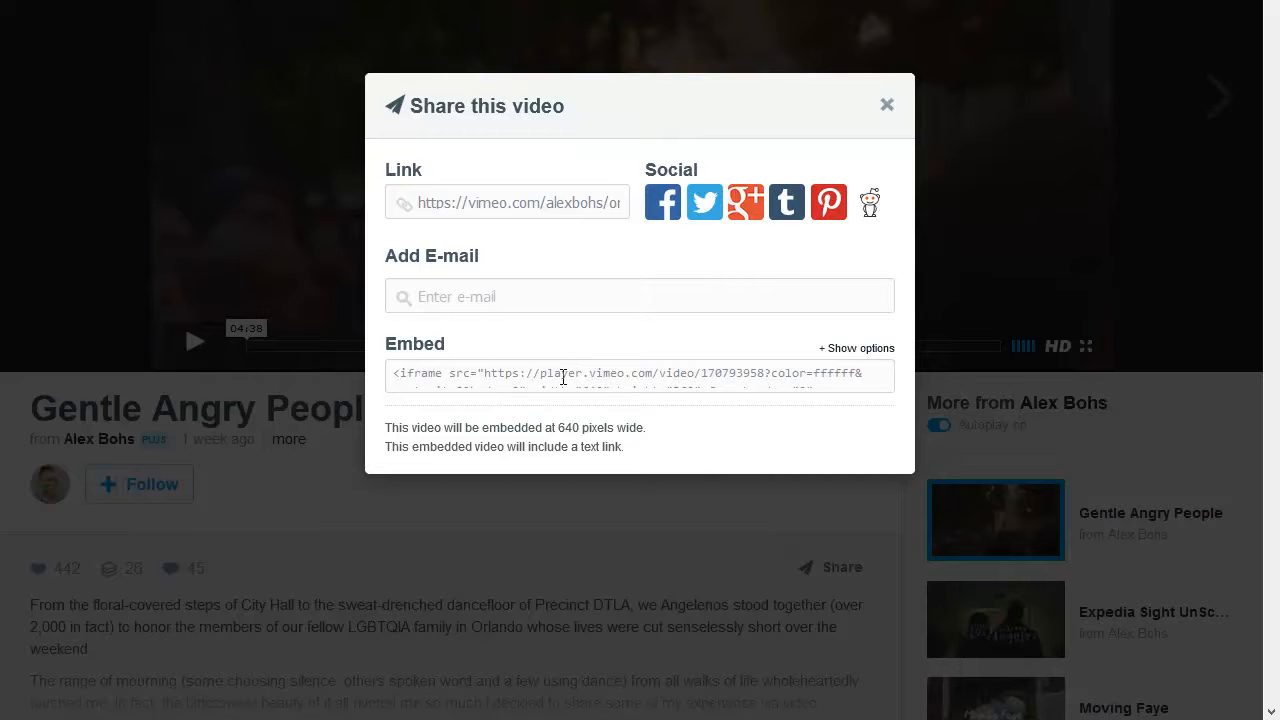
pyautogui.click(463, 376)
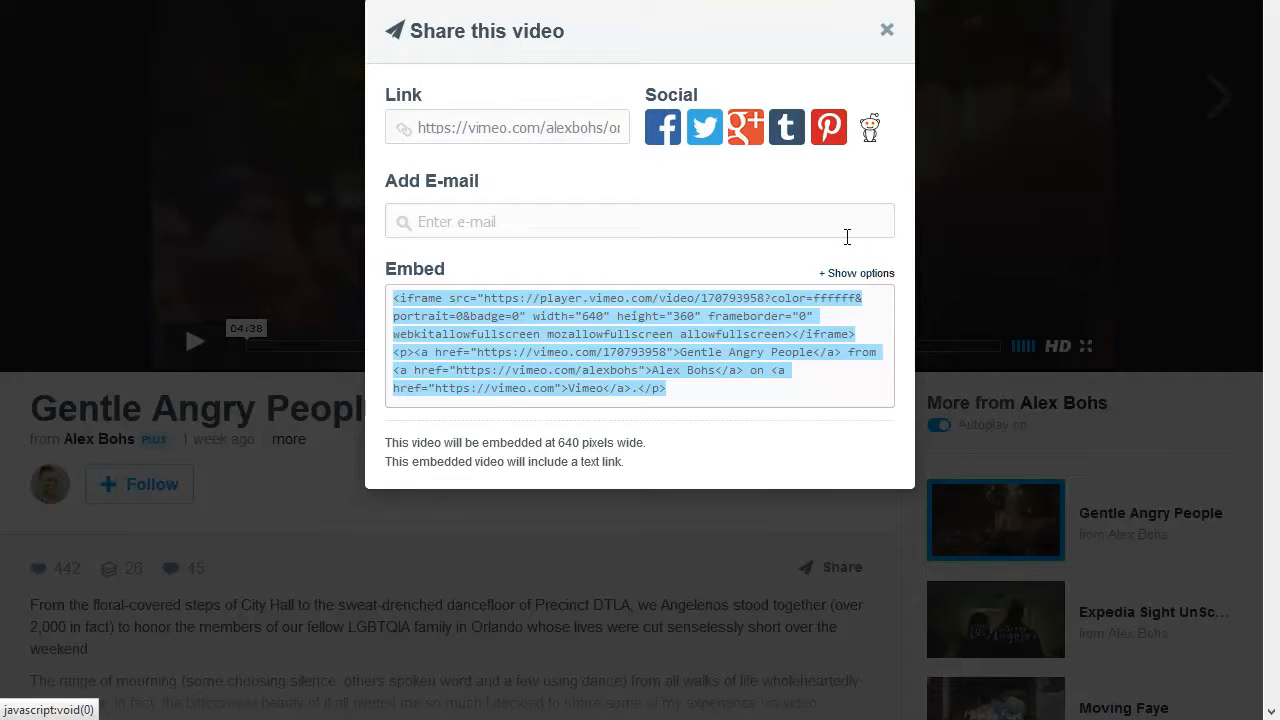
pyautogui.click(853, 280)
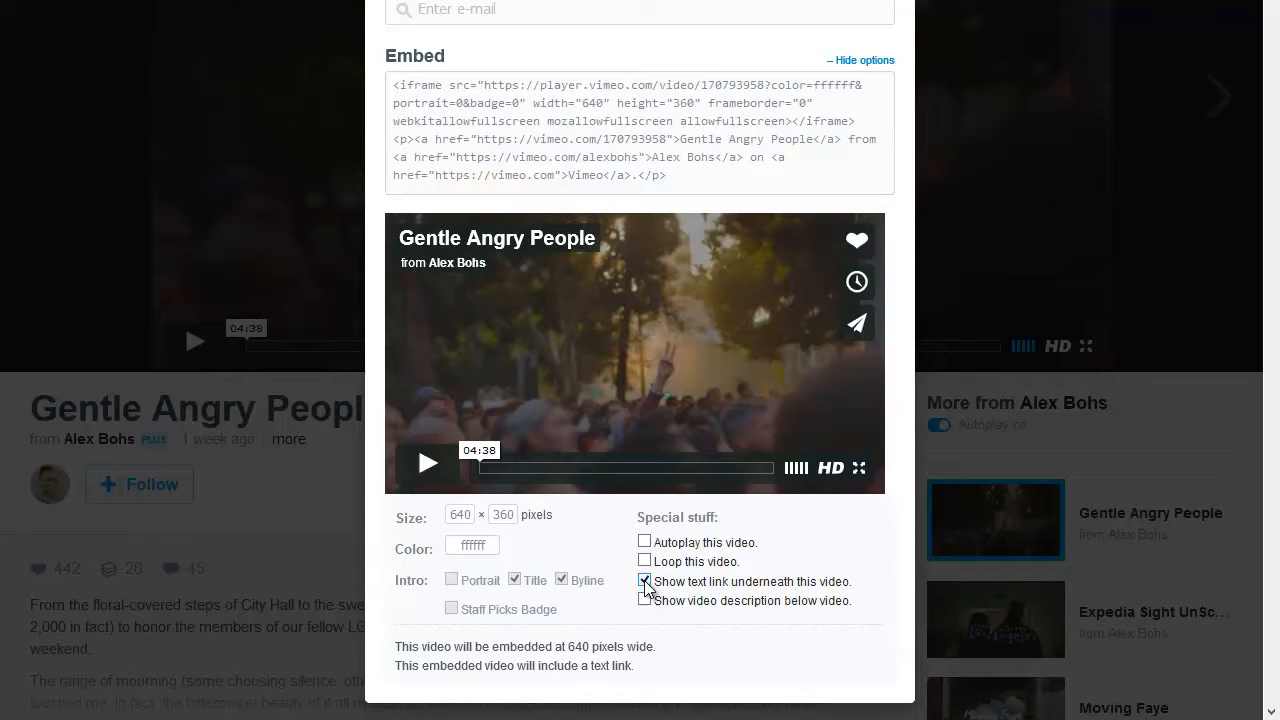
pyautogui.click(645, 582)
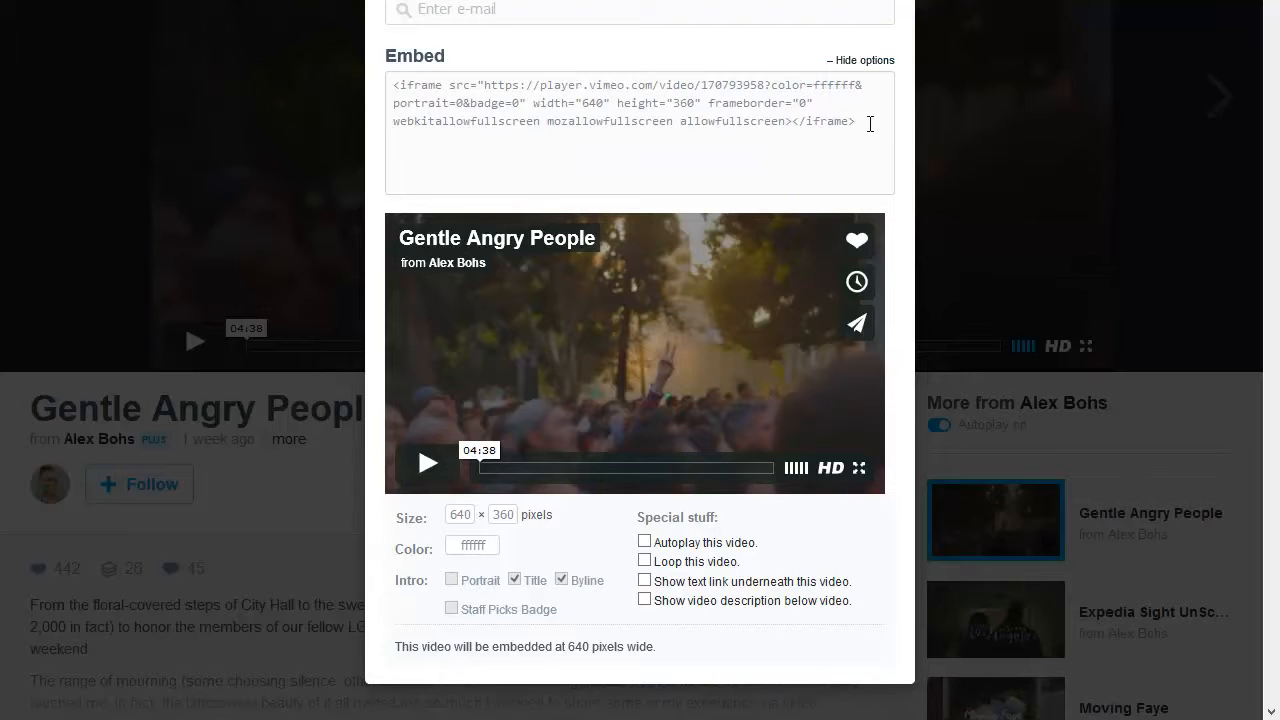
pyautogui.moveTo(862, 122); pyautogui.dragTo(344, 79)
pyautogui.hotkey('ctrl', 'c')
# Return to the WordPress post, paste the Vimeo iframe code below the YouTube embed in the HTML source, and view the result in Visual mode.
pyautogui.scroll(1, 398, 88)
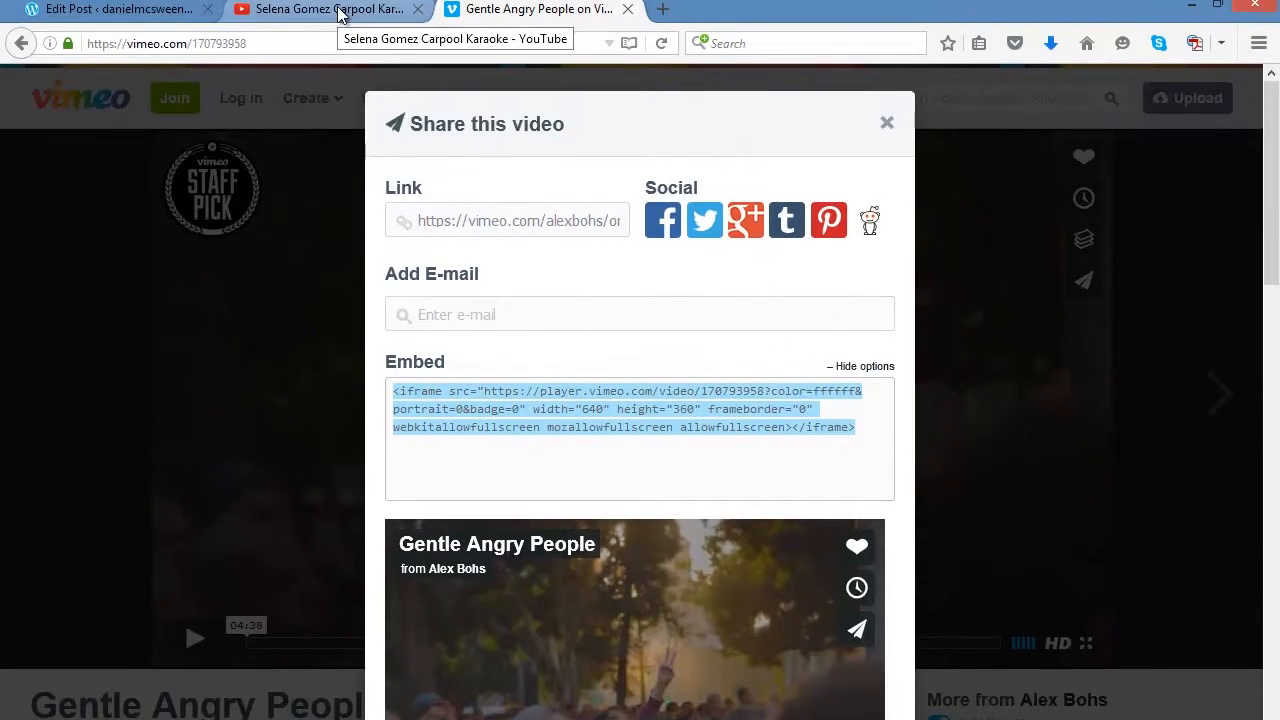
pyautogui.click(320, 14)
pyautogui.click(143, 22)
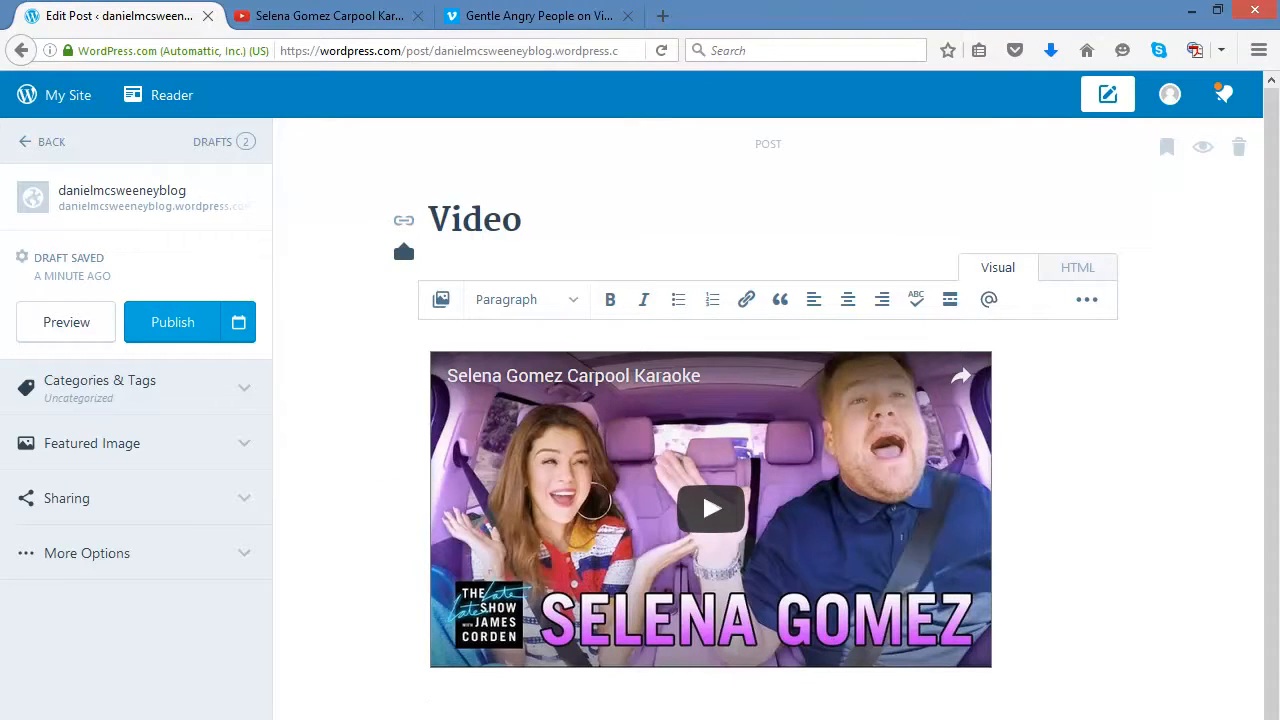
pyautogui.click(1079, 270)
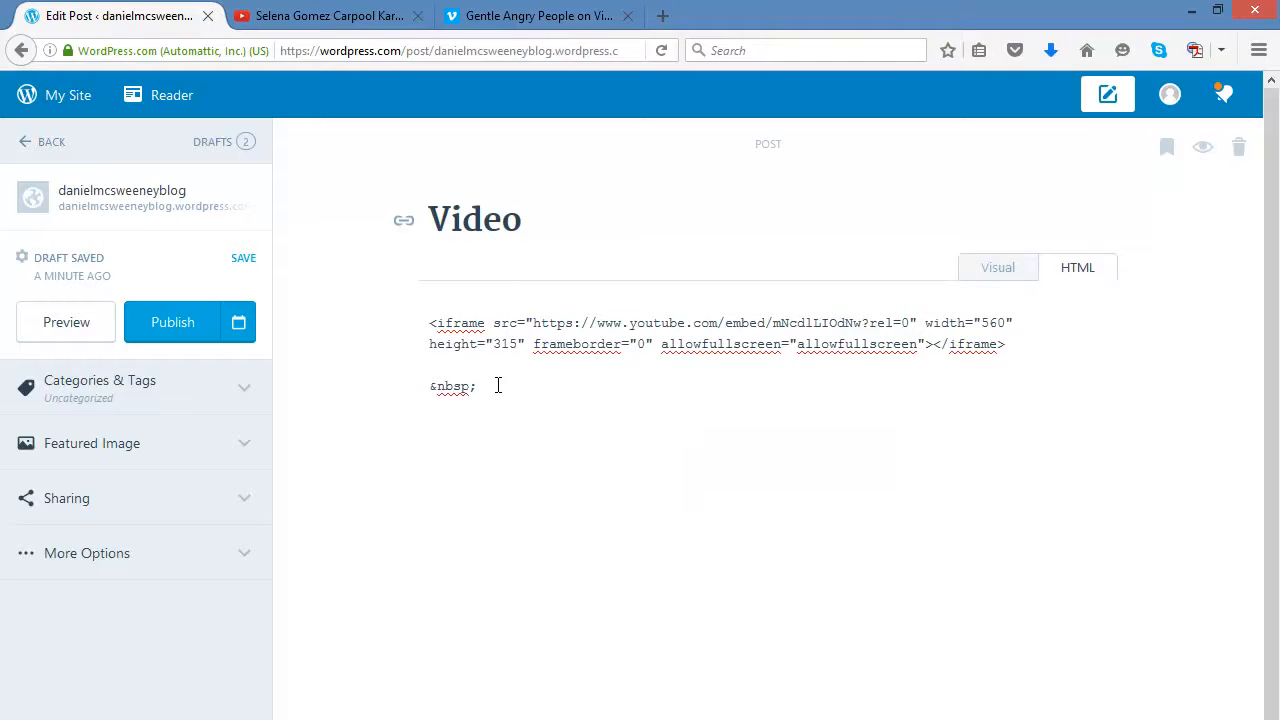
pyautogui.hotkey('ctrl', 'v')
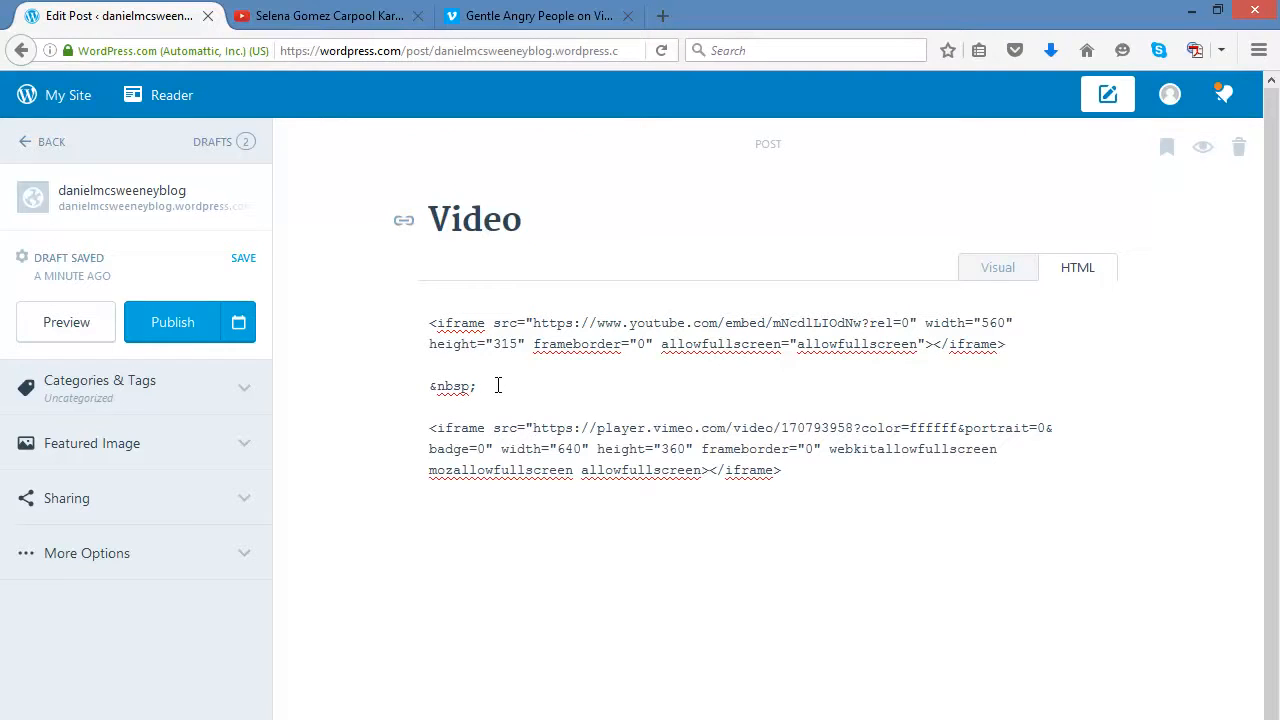
pyautogui.doubleClick(504, 385)
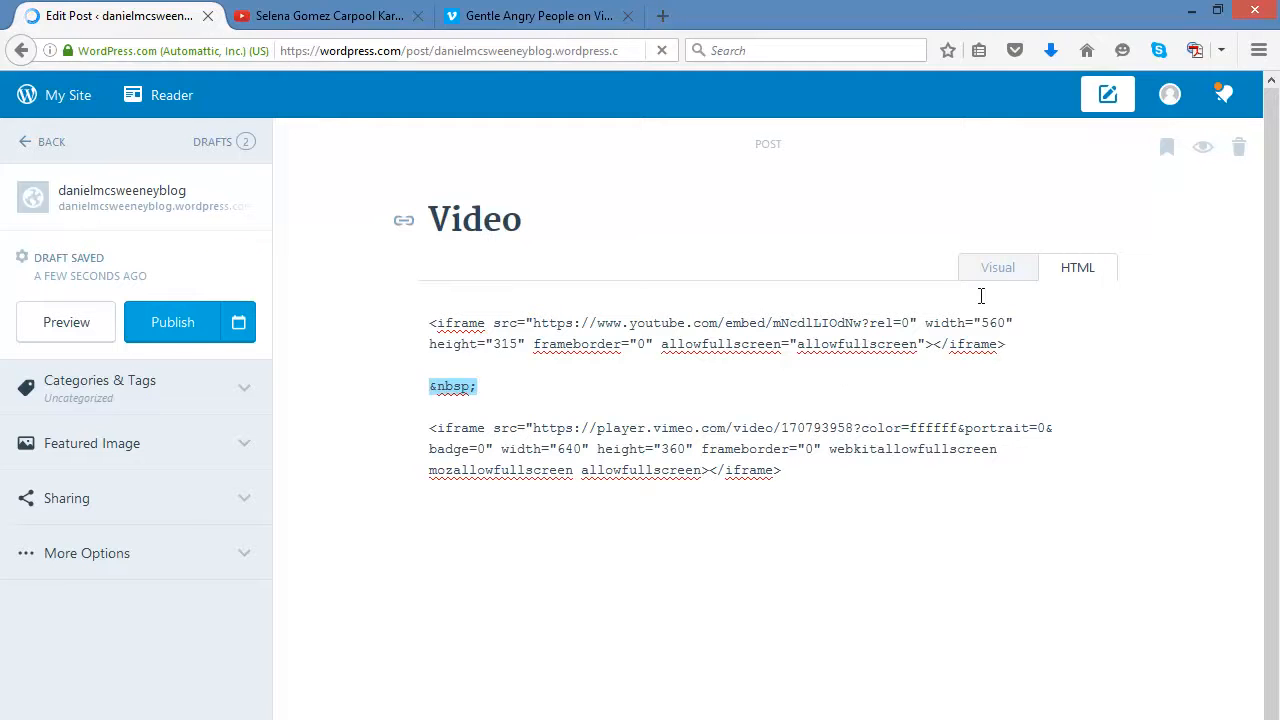
pyautogui.click(1000, 268)
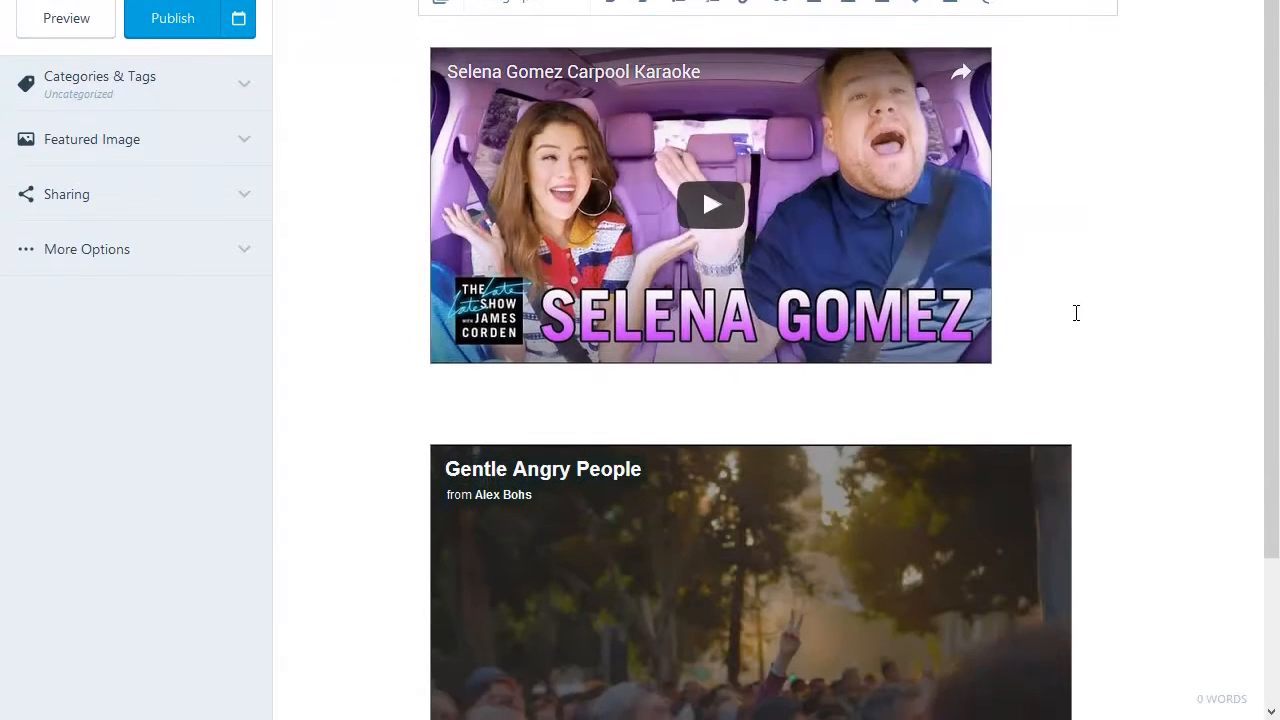
pyautogui.scroll(-2, 1060, 470)
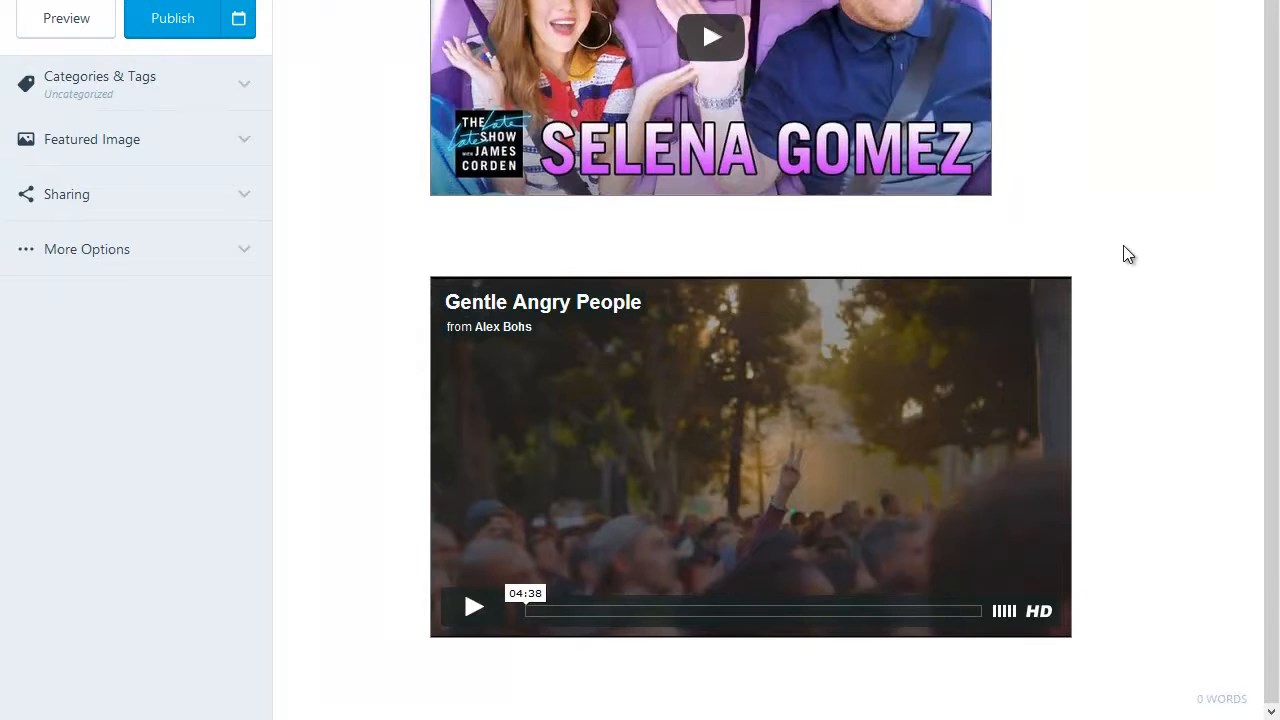
# Try to center-align the embedded YouTube and Vimeo videos in the post body.
pyautogui.click(913, 60)
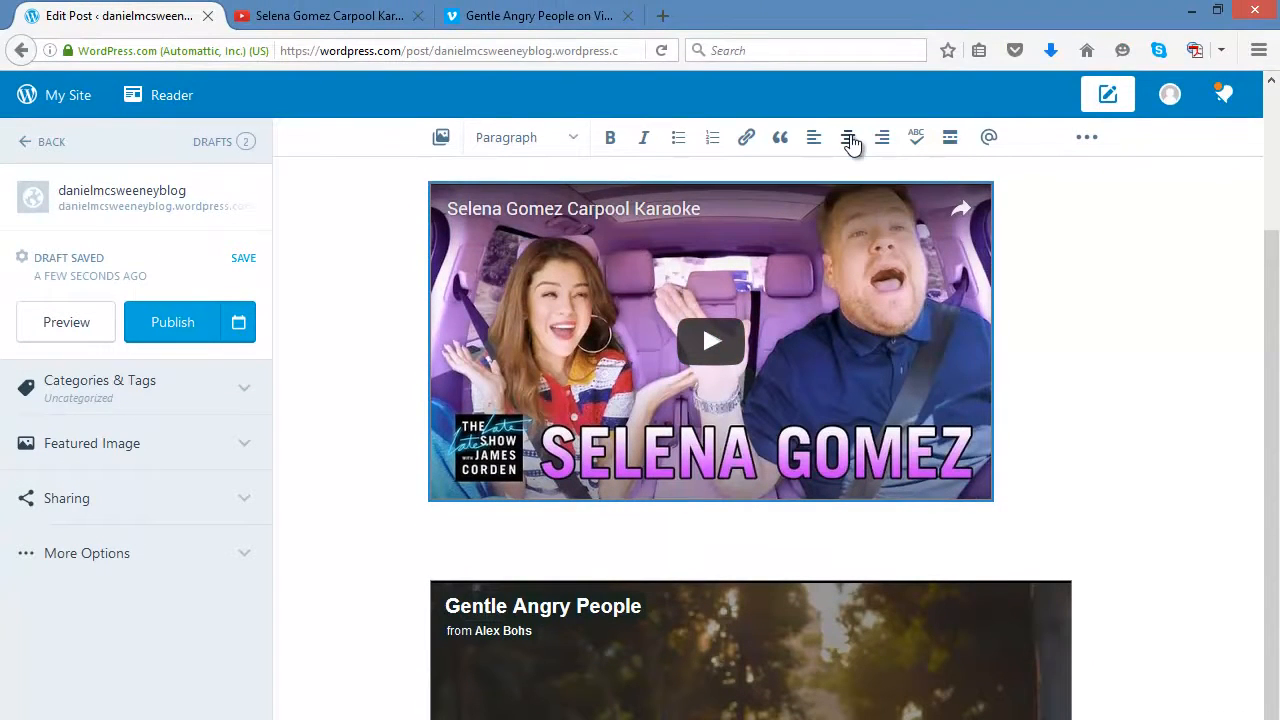
pyautogui.click(862, 640)
pyautogui.click(850, 142)
pyautogui.scroll(1, 1074, 398)
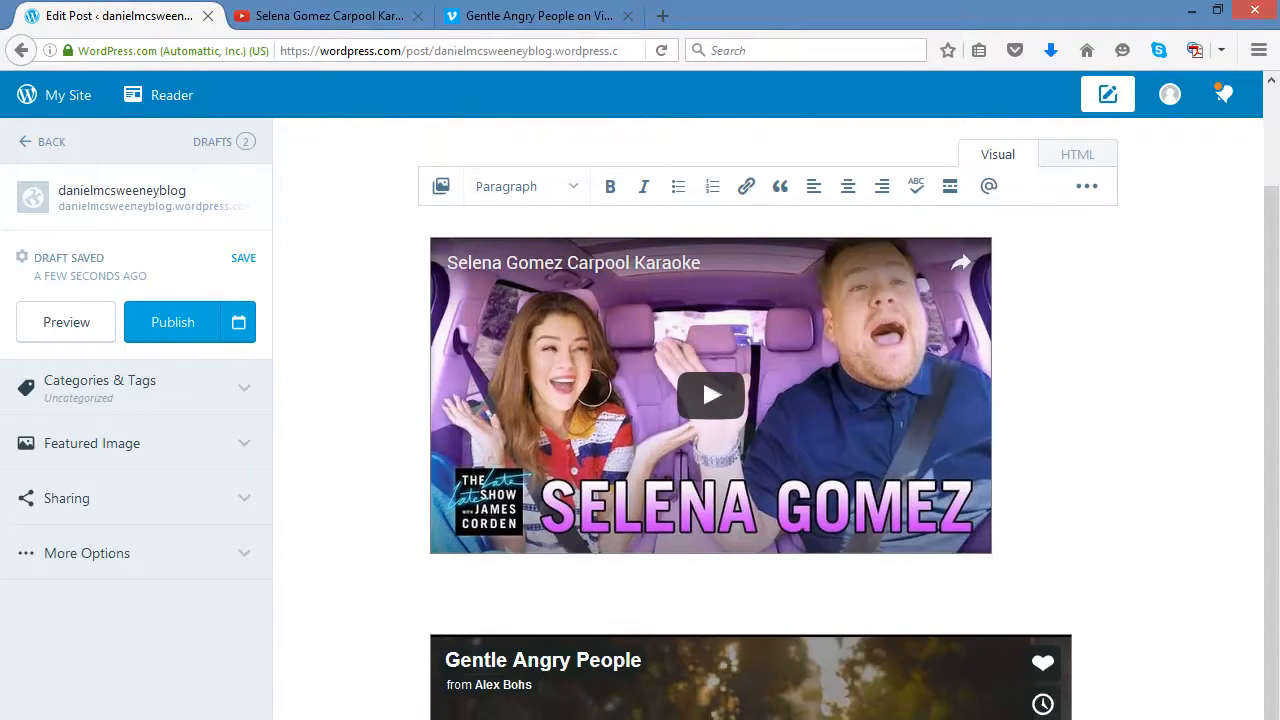
# Publish the "Video" post to the blog.
pyautogui.scroll(-1, 1060, 423)
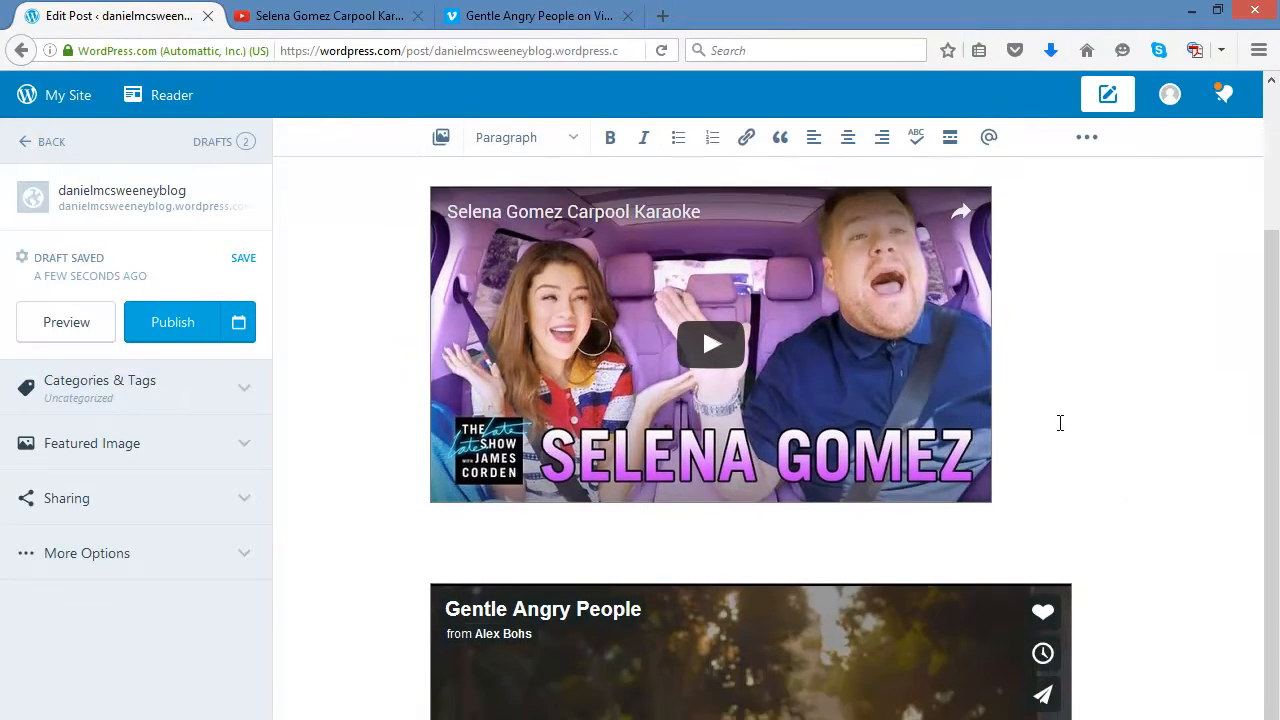
pyautogui.scroll(3, 1060, 423)
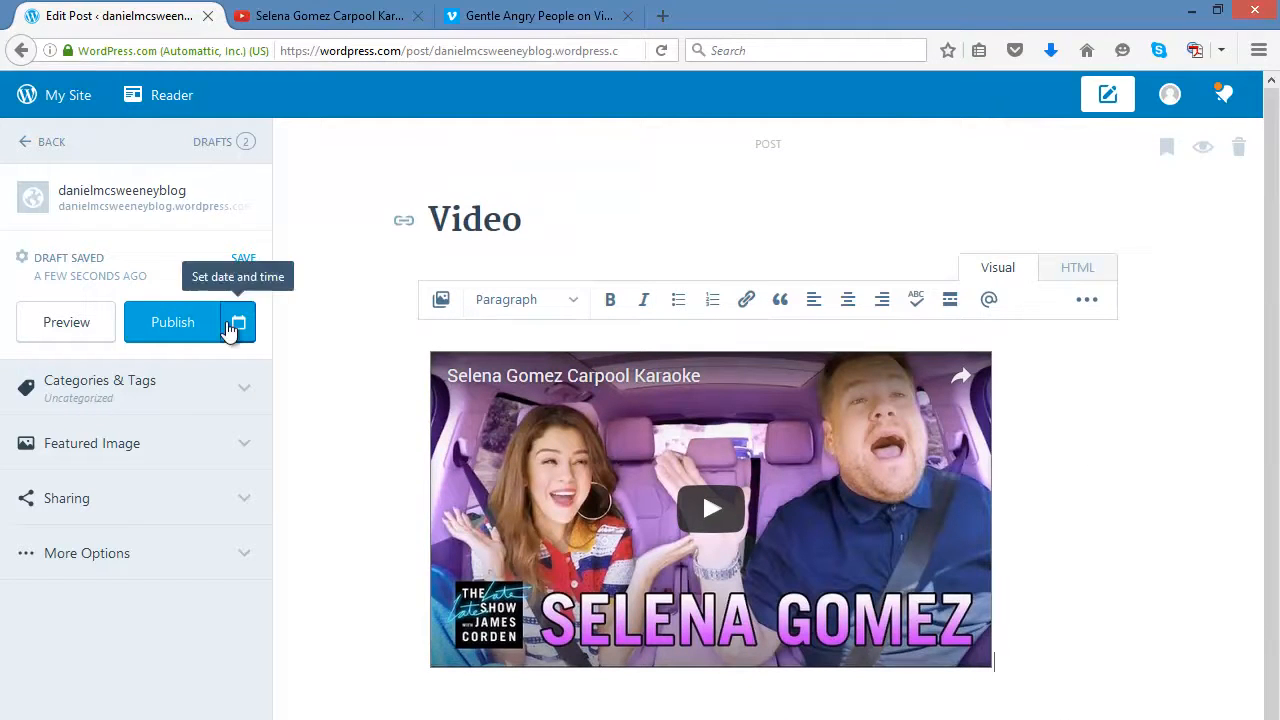
pyautogui.click(150, 328)
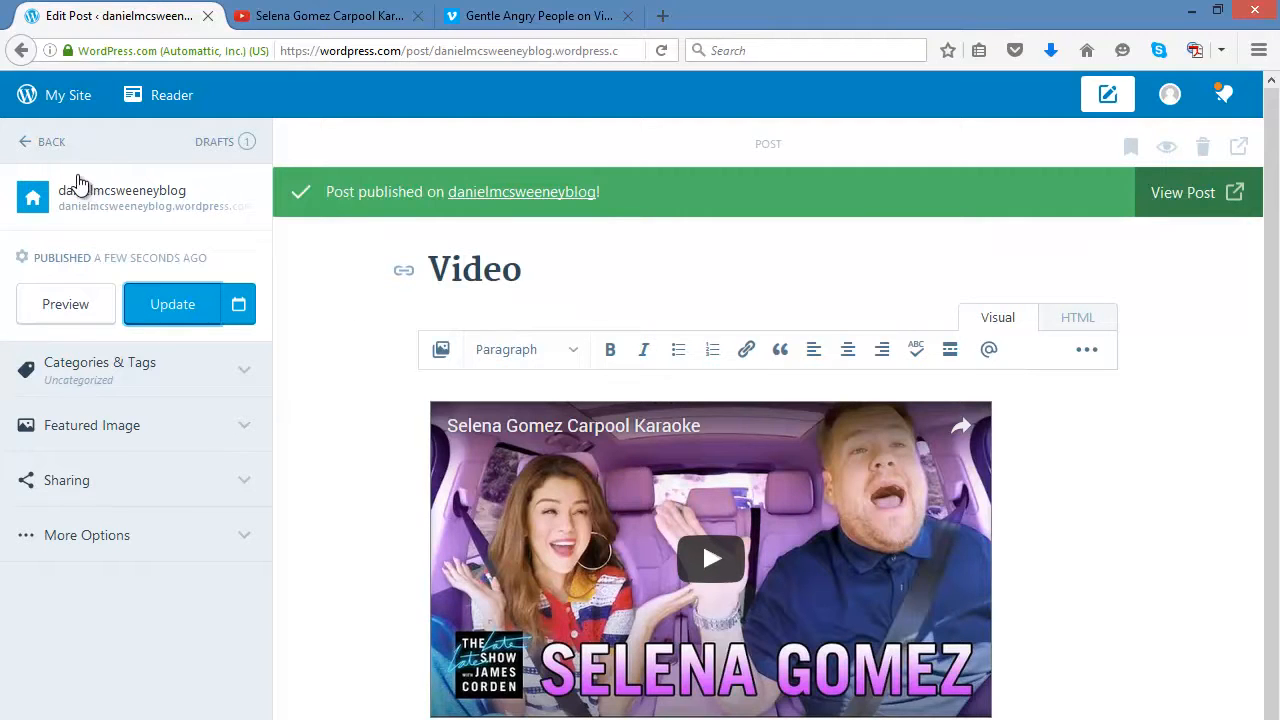
# Preview the blog's site, examine both embedded videos in the published "Video" post, and close the preview.
pyautogui.click(72, 110)
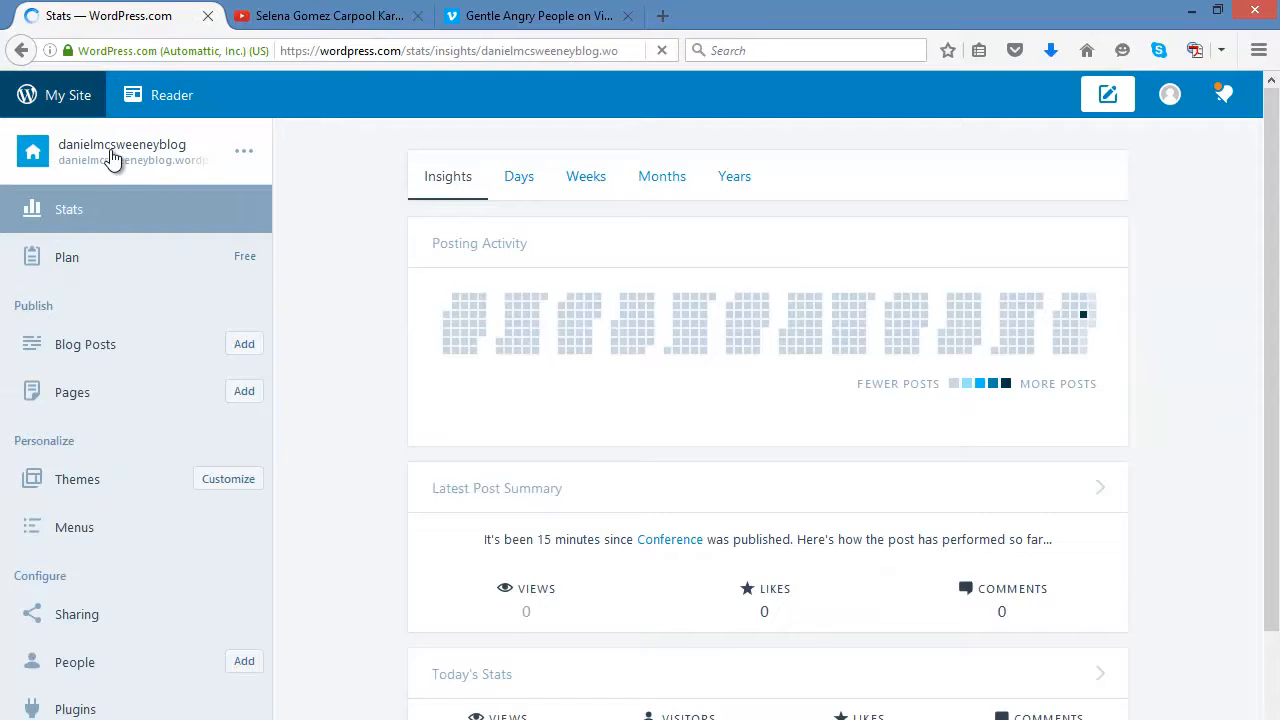
pyautogui.click(110, 152)
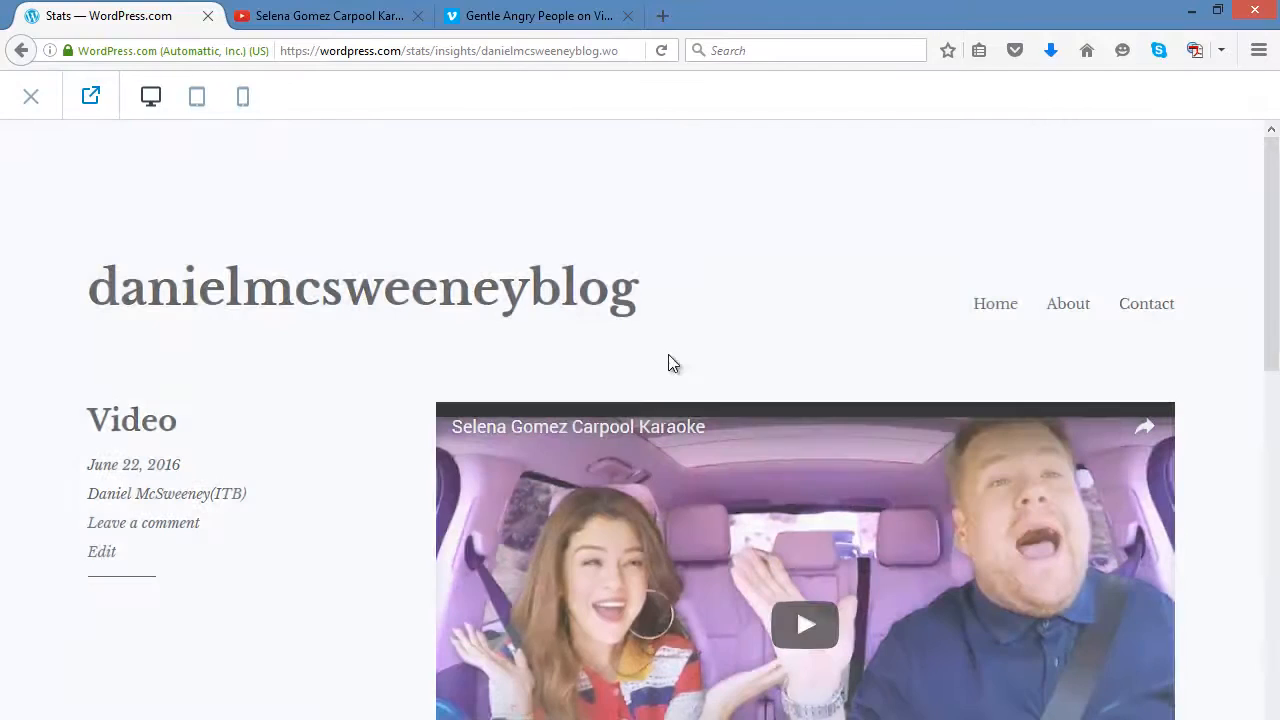
pyautogui.scroll(-3, 368, 390)
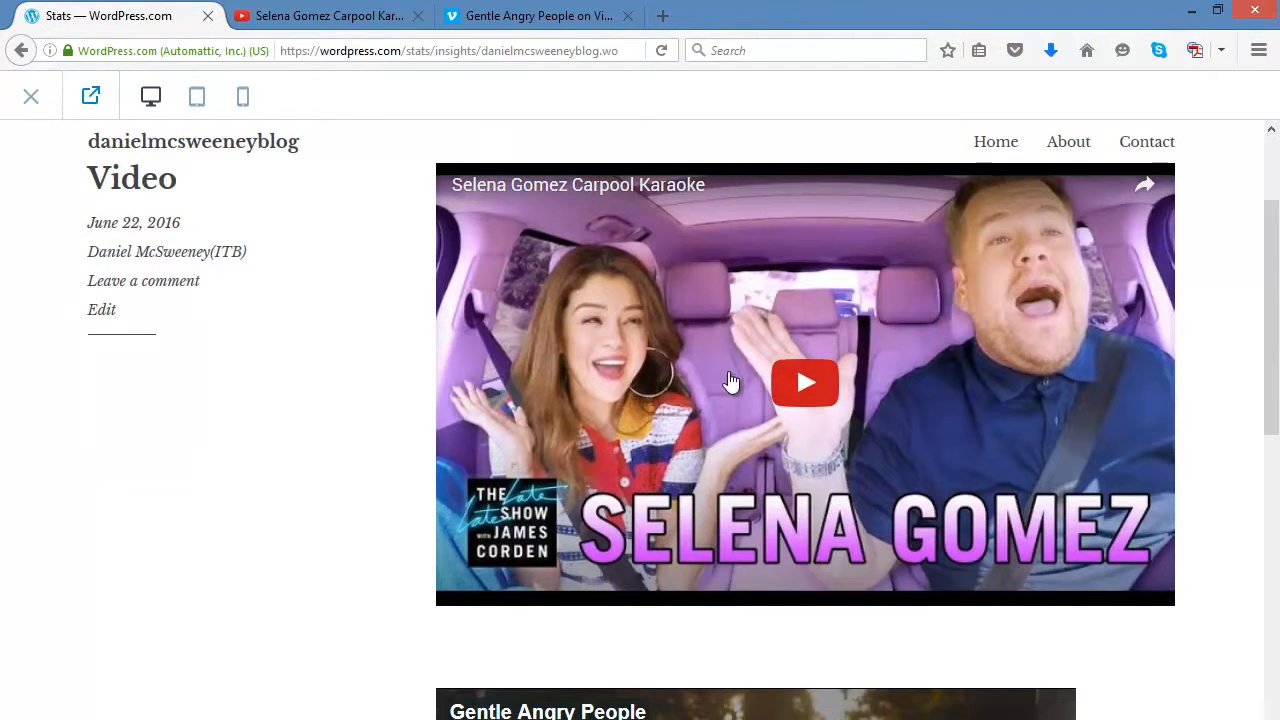
pyautogui.scroll(-4, 826, 380)
pyautogui.scroll(-9, 1150, 551)
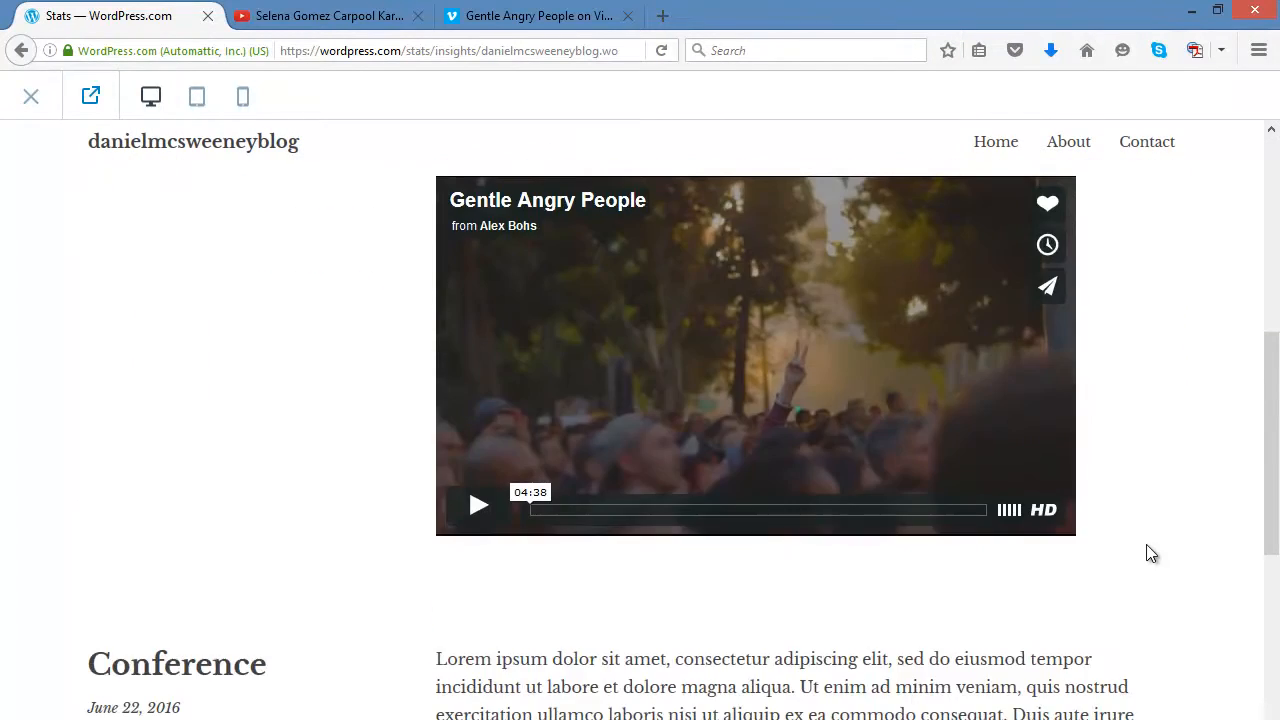
pyautogui.scroll(4, 1155, 554)
pyautogui.scroll(8, 1152, 555)
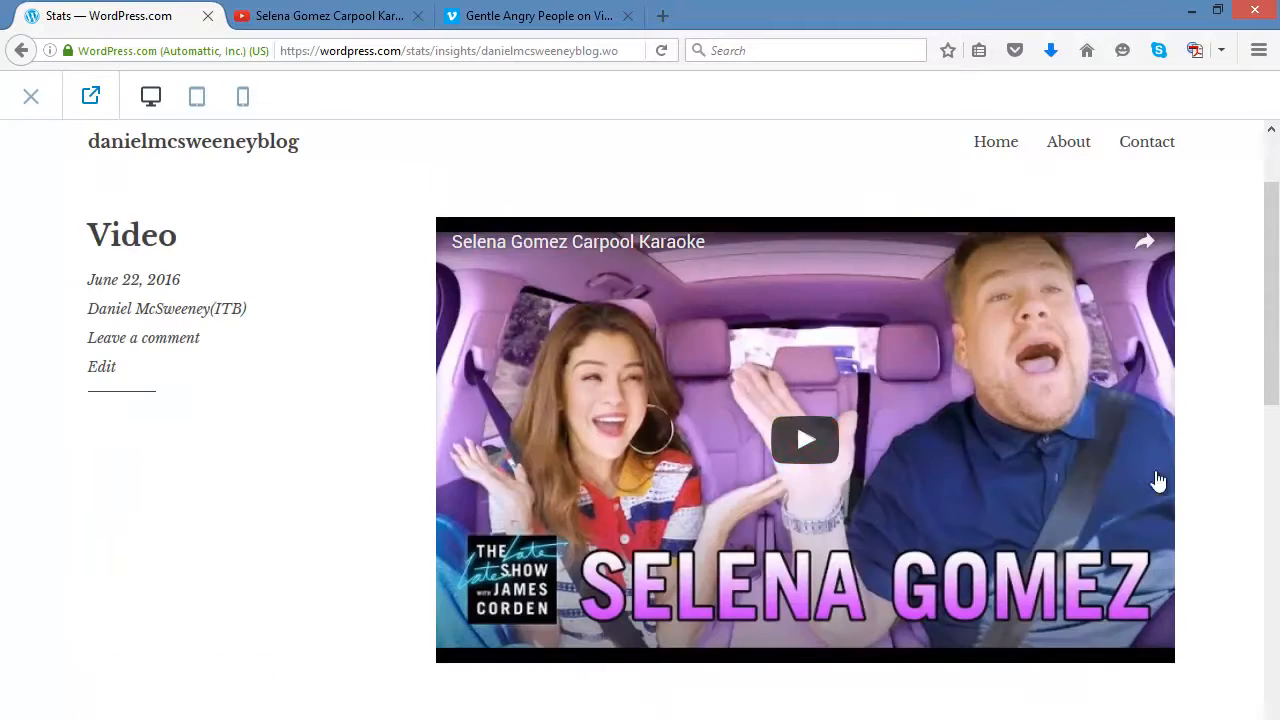
pyautogui.scroll(2, 371, 314)
pyautogui.click(31, 96)
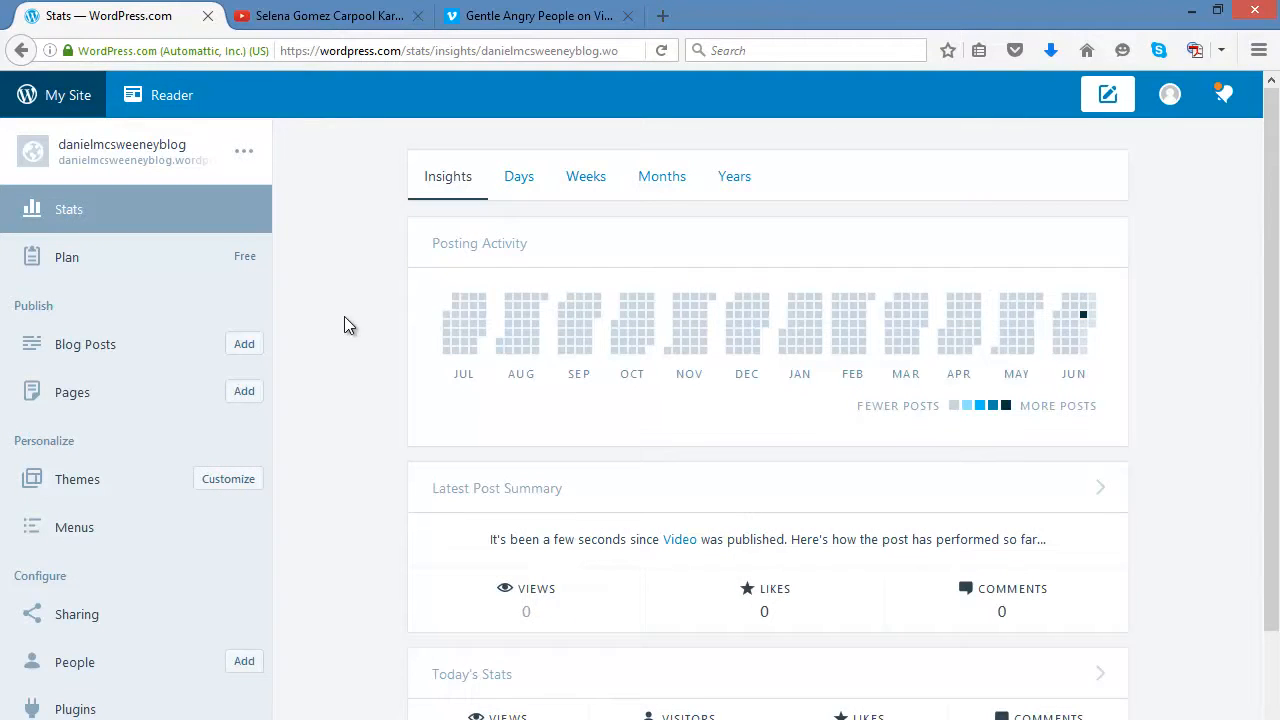